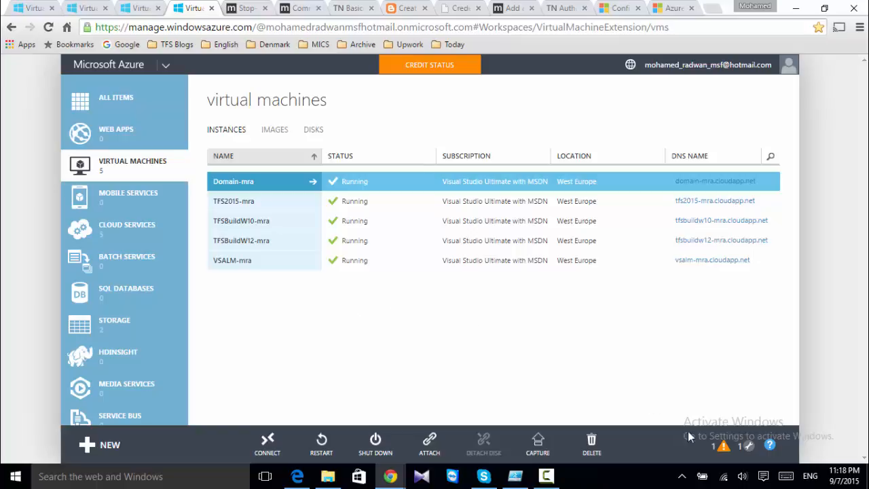
Show the credit warning and highlight the 5 days left and average daily usage figures
click(719, 448)
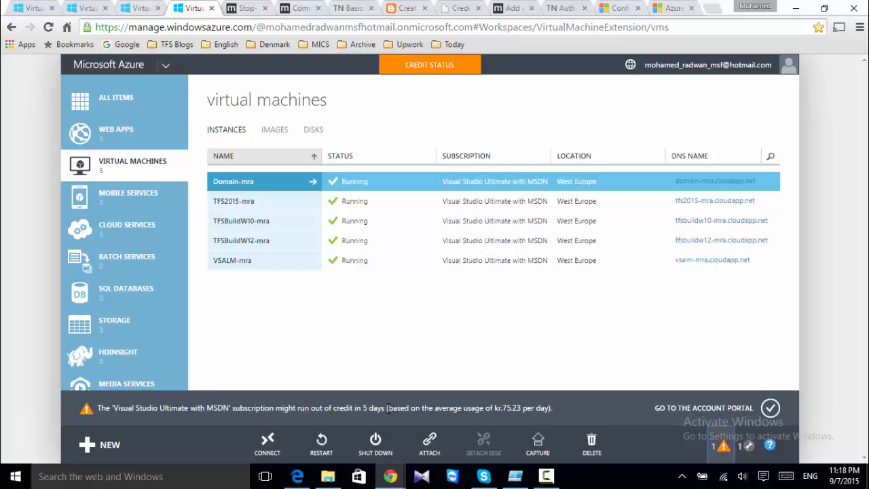
drag(385, 408, 363, 408)
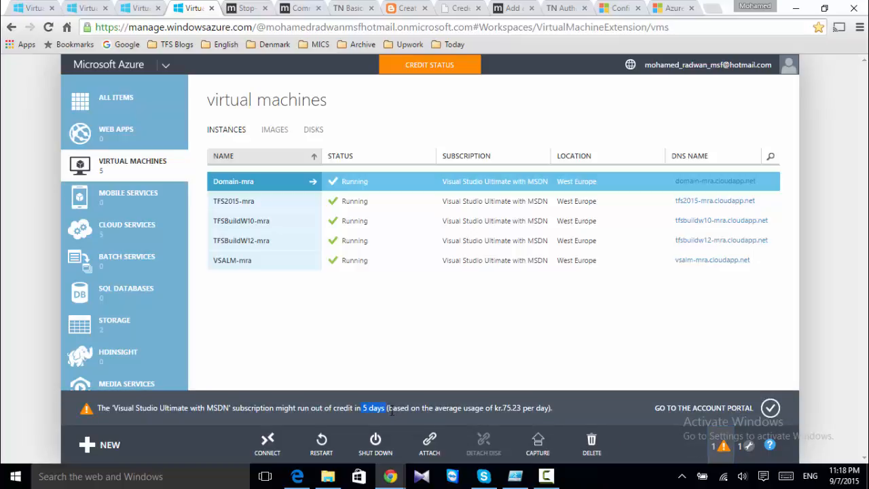
drag(495, 408, 517, 409)
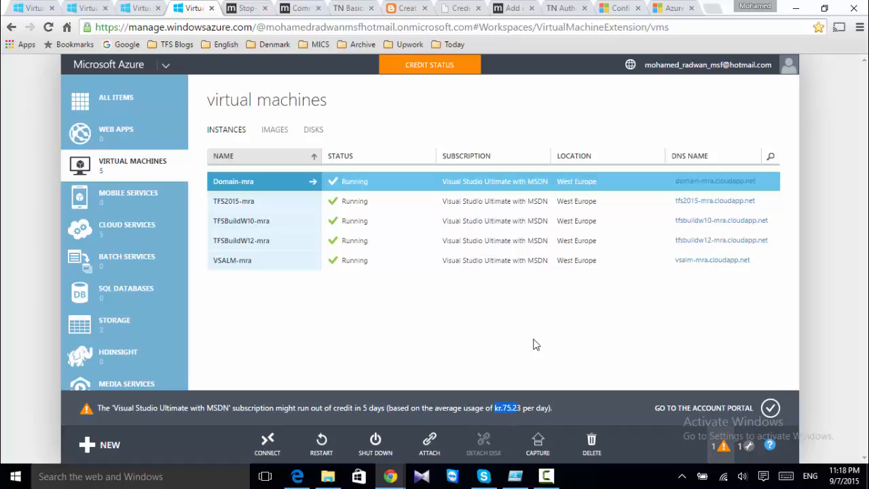
Dismiss the credit warning and go back from the sign-in page to the portal
click(770, 408)
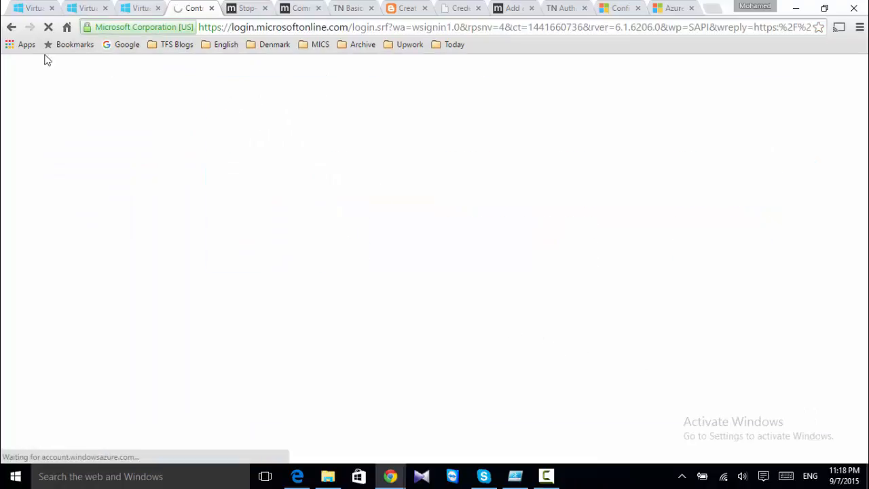
click(10, 26)
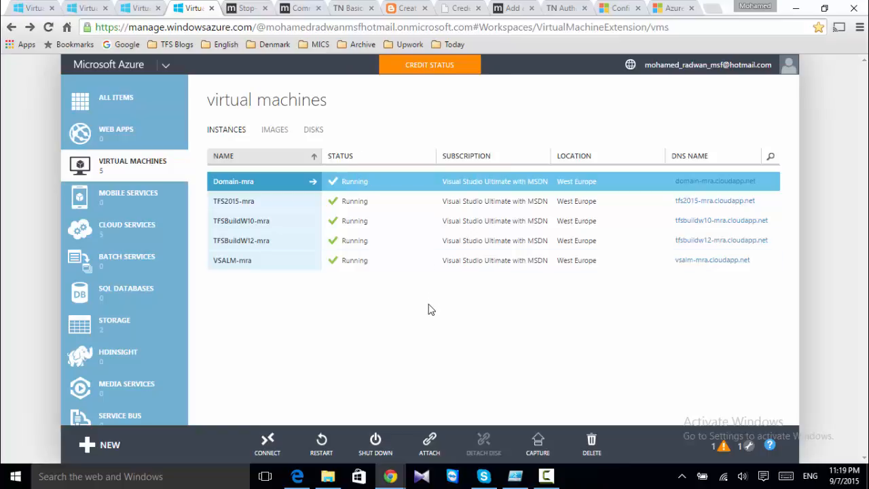
click(293, 264)
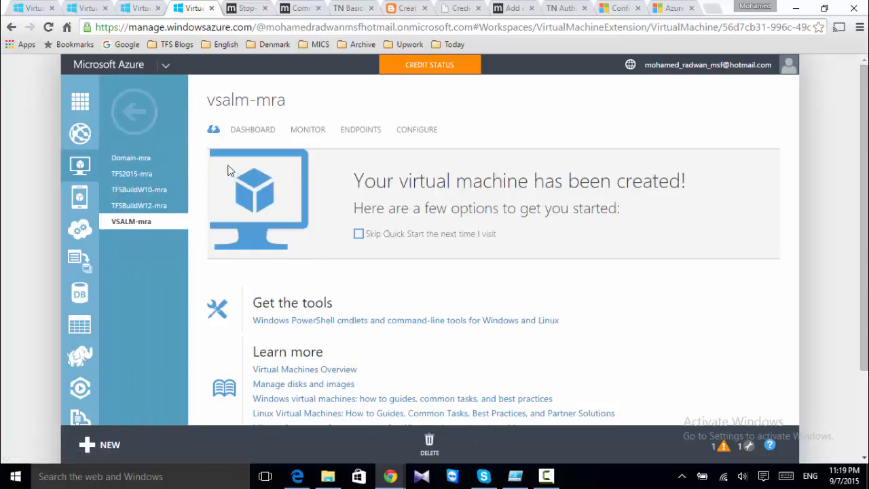
click(135, 112)
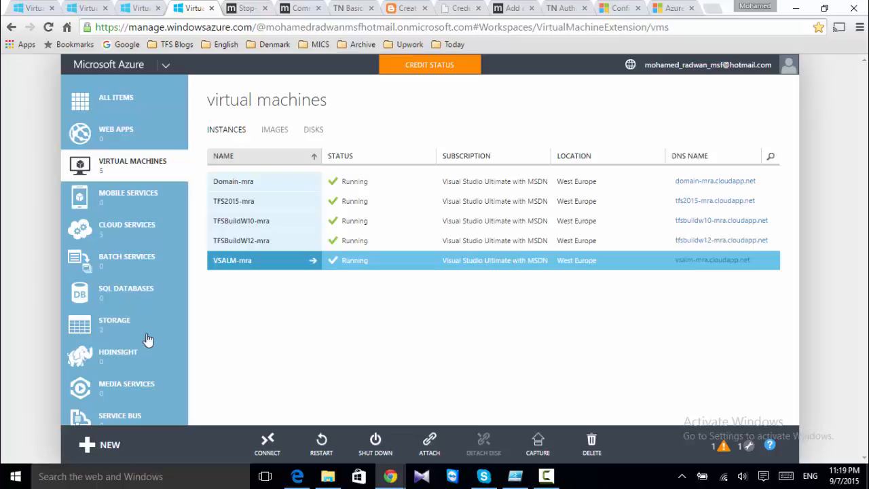
Go to Active Directory, open Default Directory and show its Users tab
scroll(148, 339, down, 10)
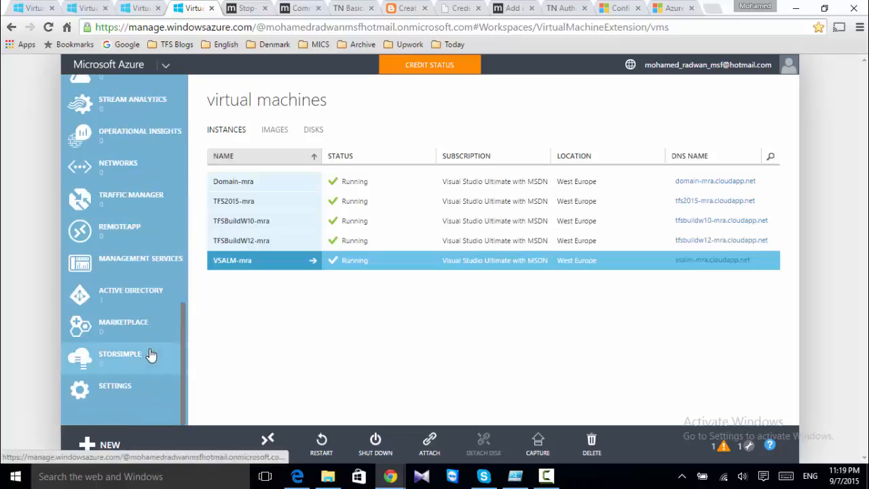
click(126, 293)
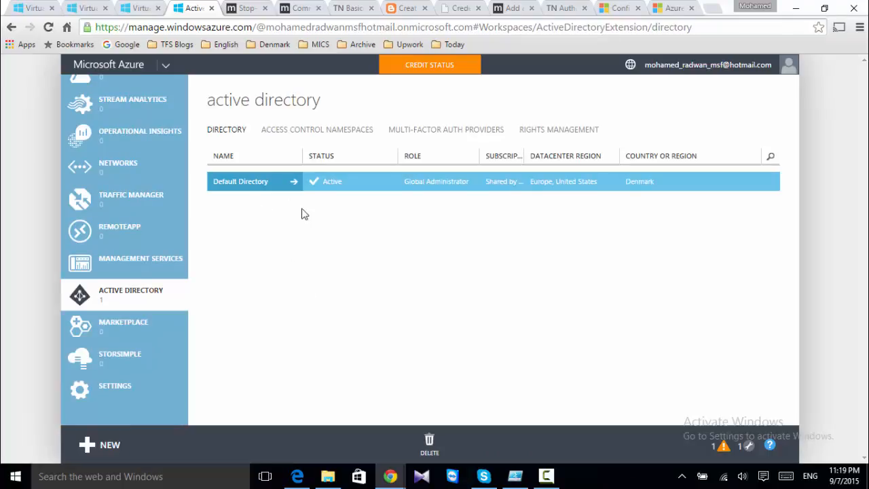
click(309, 180)
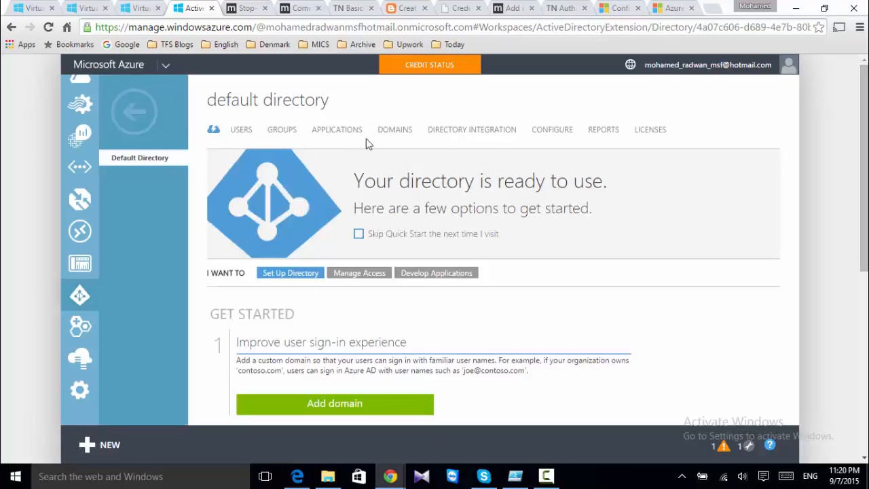
click(387, 131)
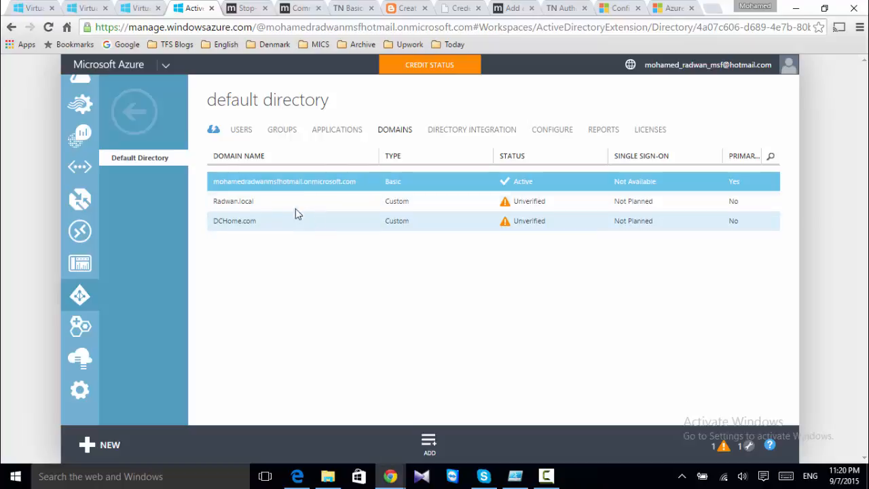
click(245, 135)
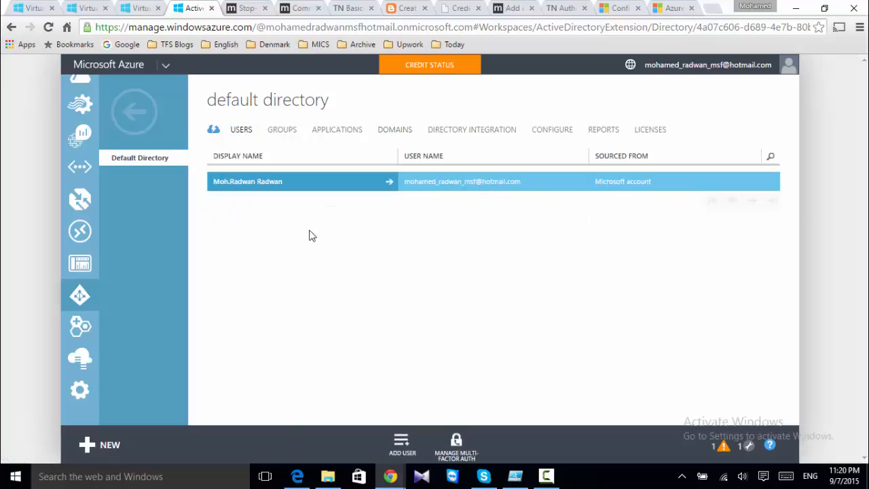
Start a new organization user named PowerShell in the directory's own domain
click(397, 446)
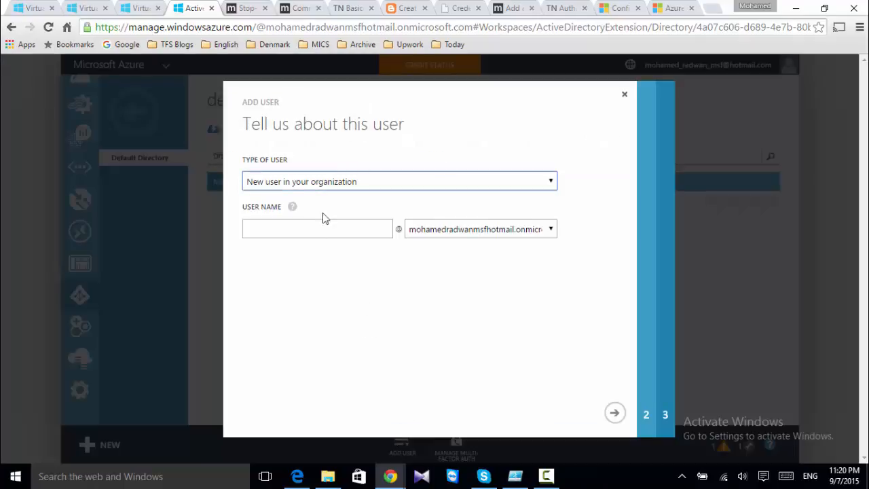
click(347, 186)
click(313, 196)
click(304, 226)
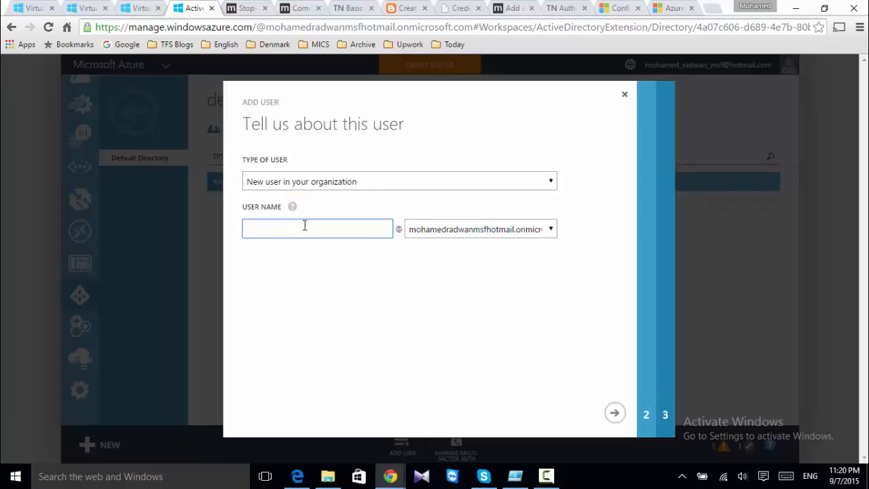
text(PowerShell)
click(514, 235)
click(514, 243)
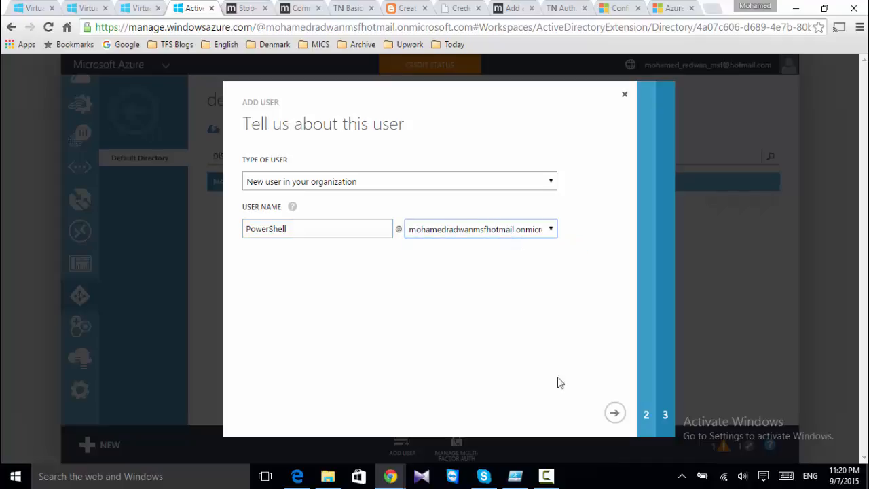
click(614, 412)
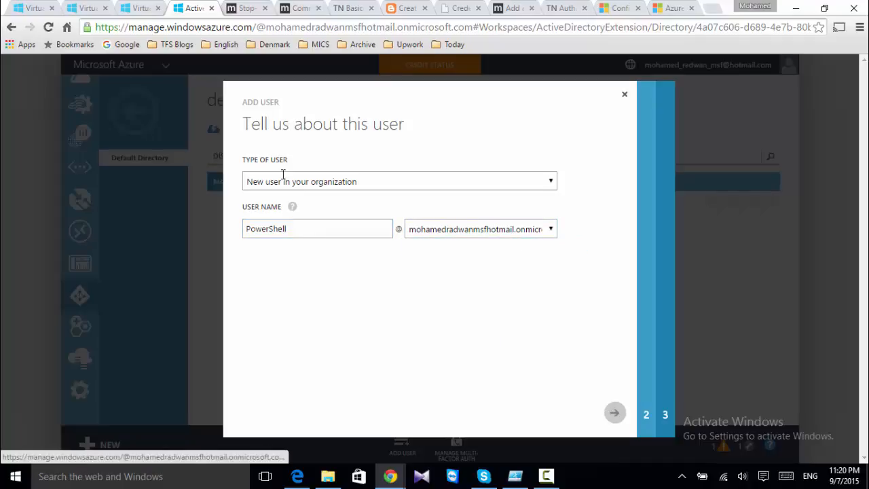
Give the user first name Power, last name Shell, display name PowerShell, Global Admin role and an alternate email
text(Power)
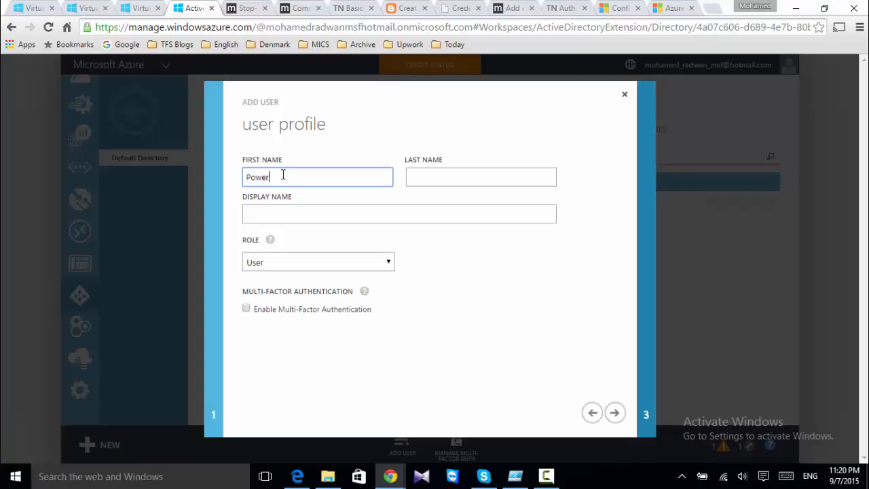
key(Tab)
text(Shell)
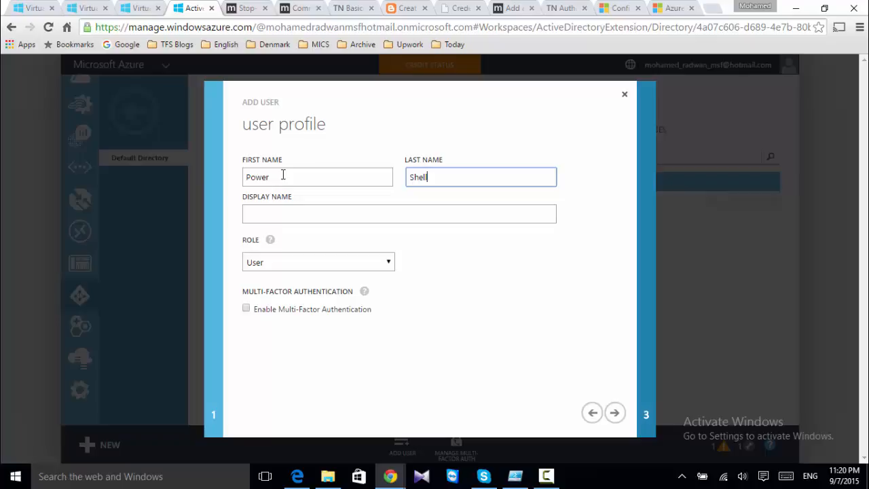
key(Tab)
text(PowerShell)
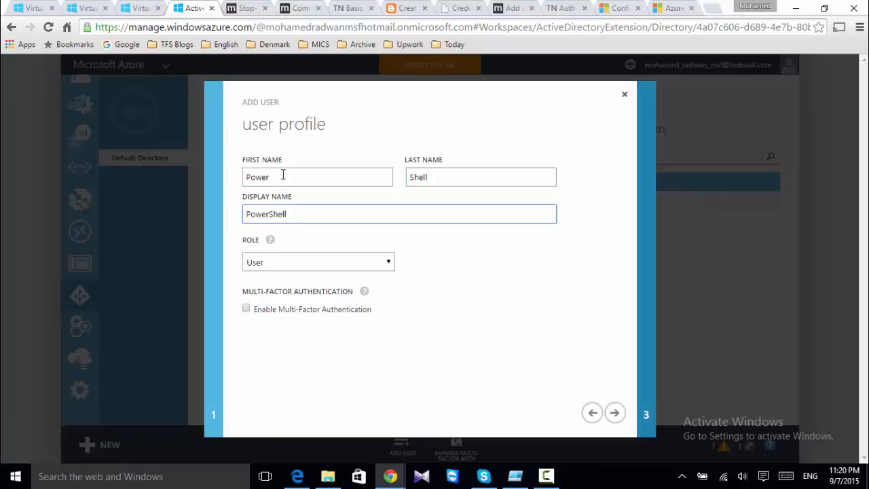
click(291, 261)
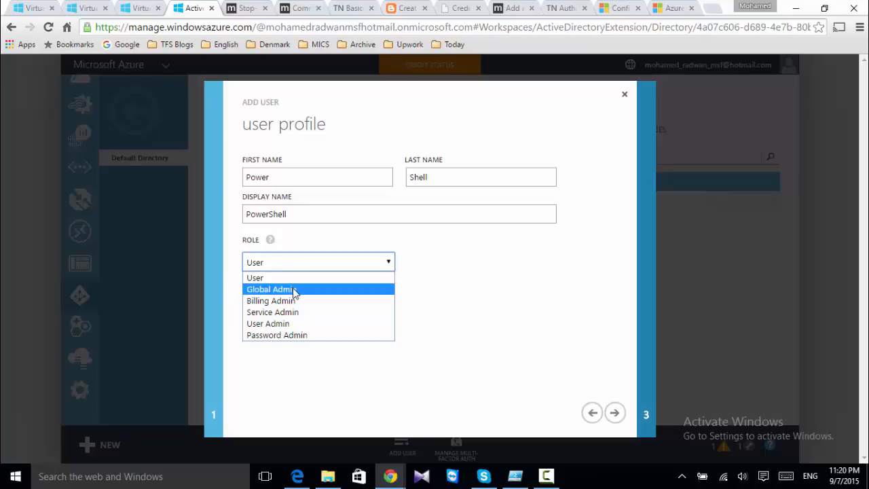
click(293, 289)
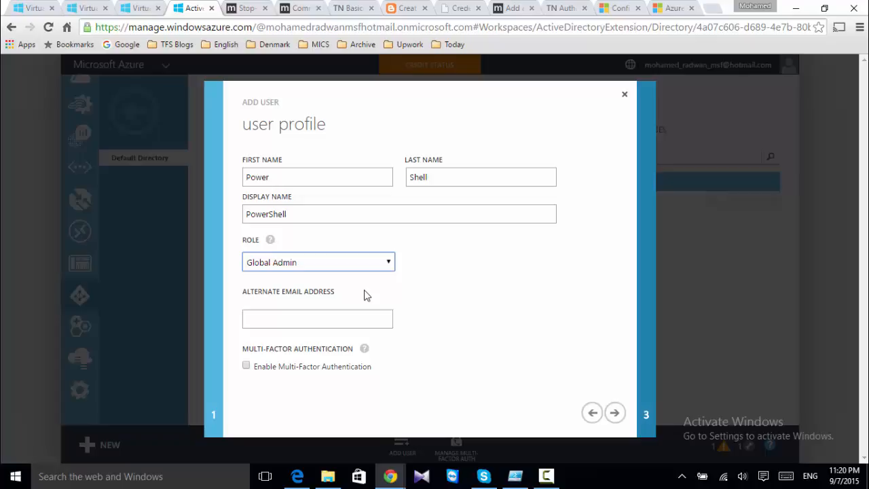
click(308, 321)
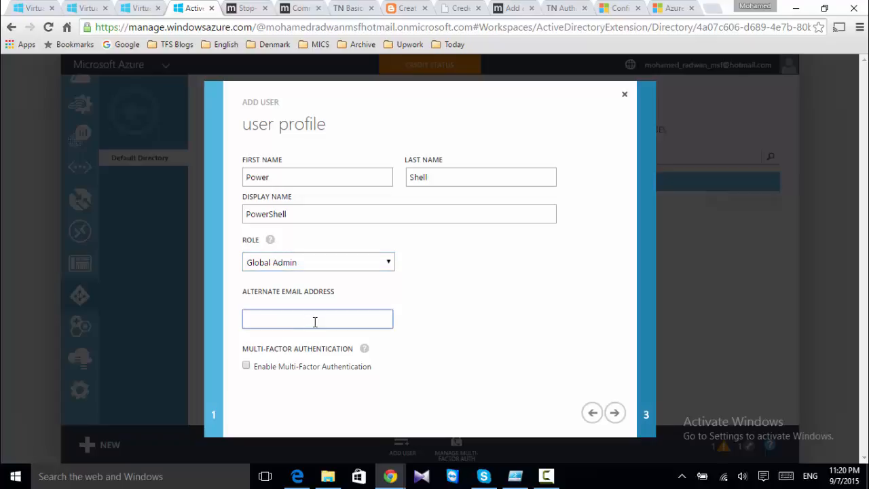
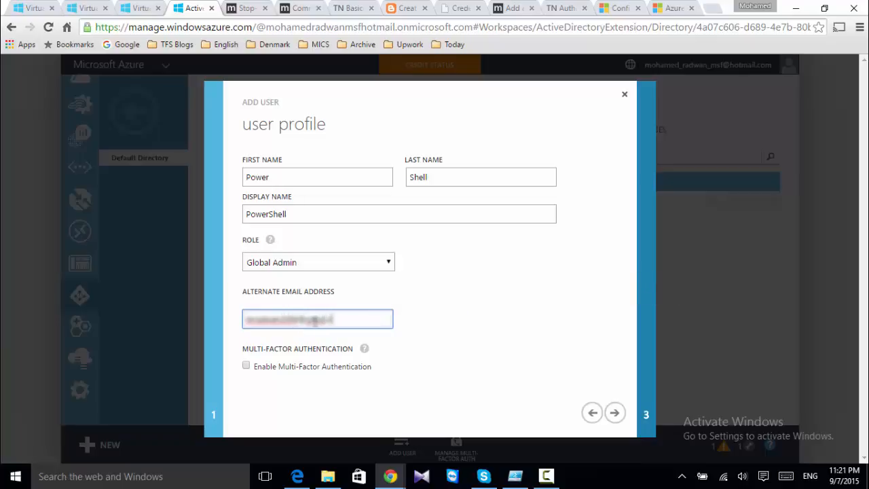
click(614, 413)
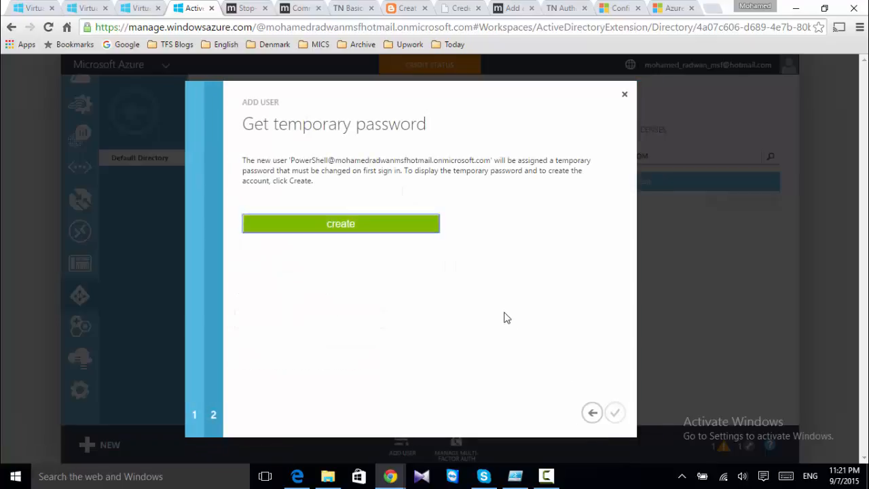
Create the user, copy its generated temporary password, and finish the wizard
click(385, 232)
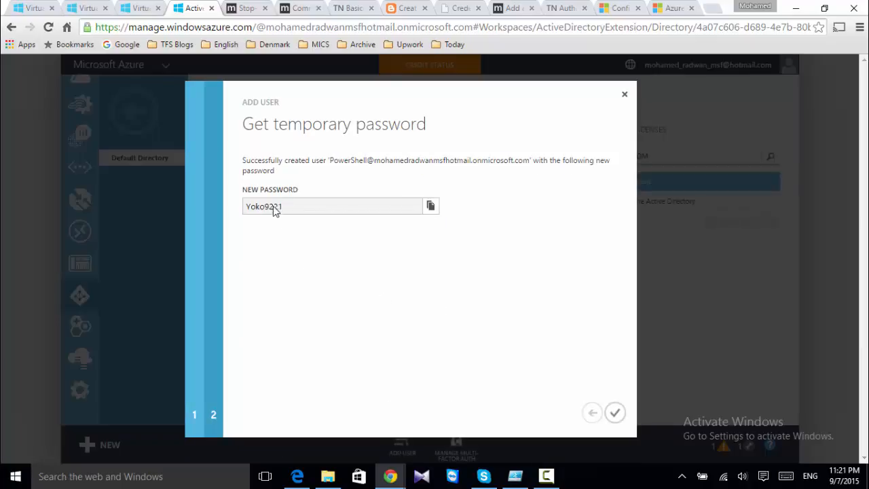
double_click(264, 206)
right_click(273, 207)
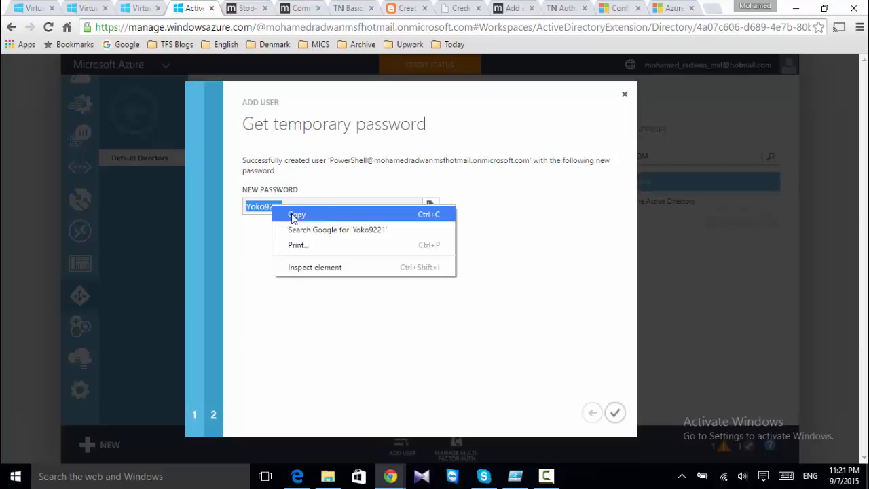
click(295, 214)
click(615, 413)
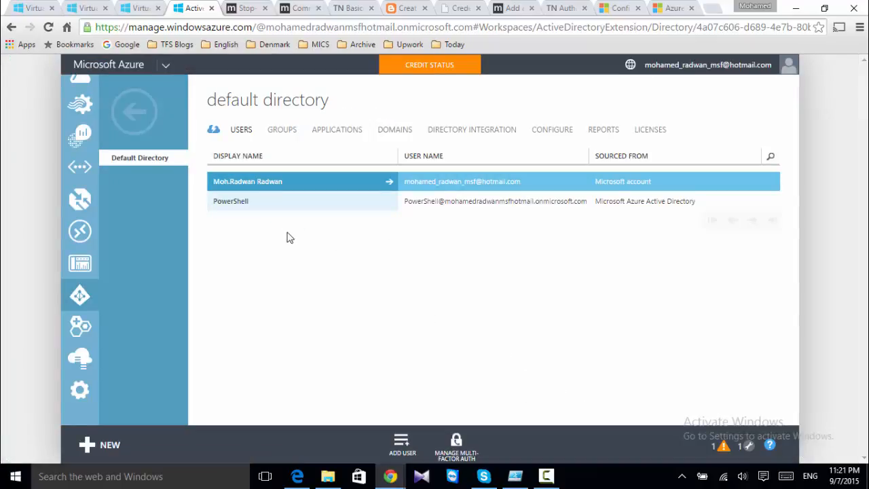
Sign in to Office 365 with the PowerShell account's address and temporary password
click(298, 475)
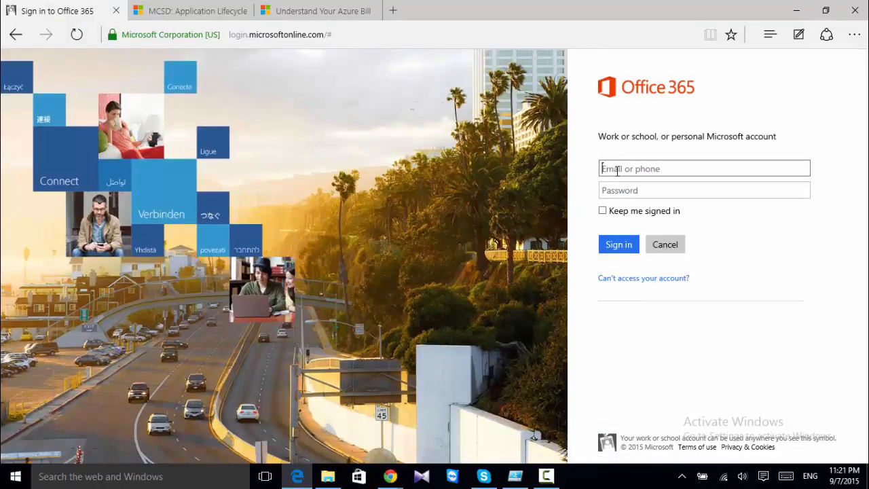
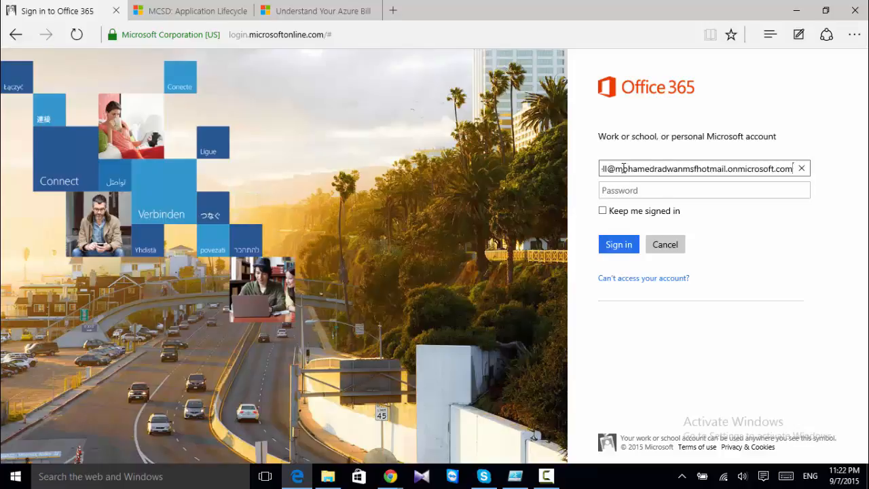
key(Tab)
text(********)
click(621, 248)
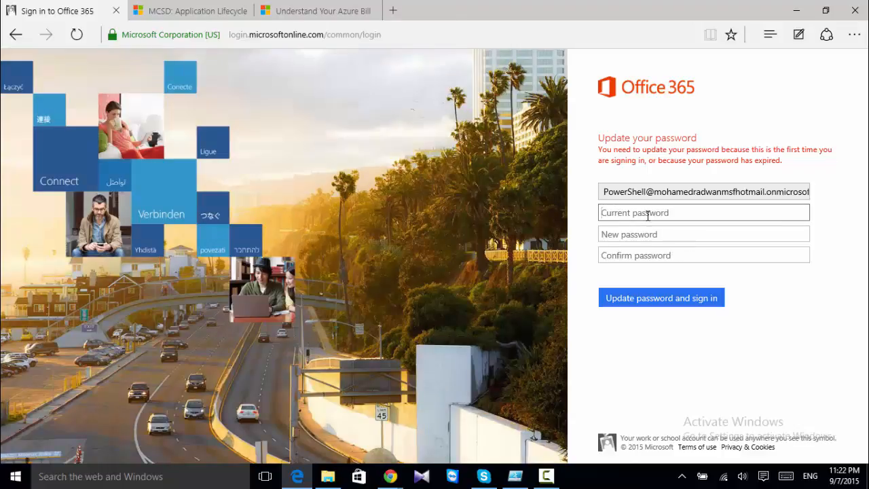
Enter the current password plus a new password twice, and update it
text(********)
click(655, 230)
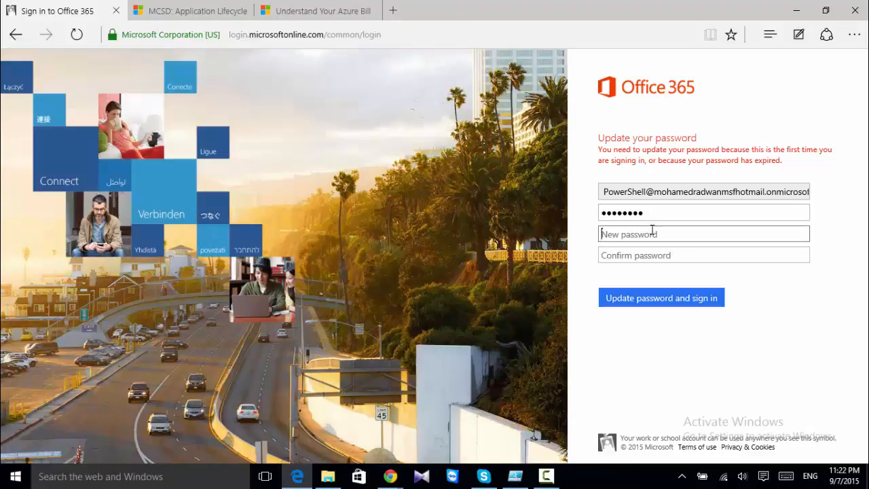
text(******)
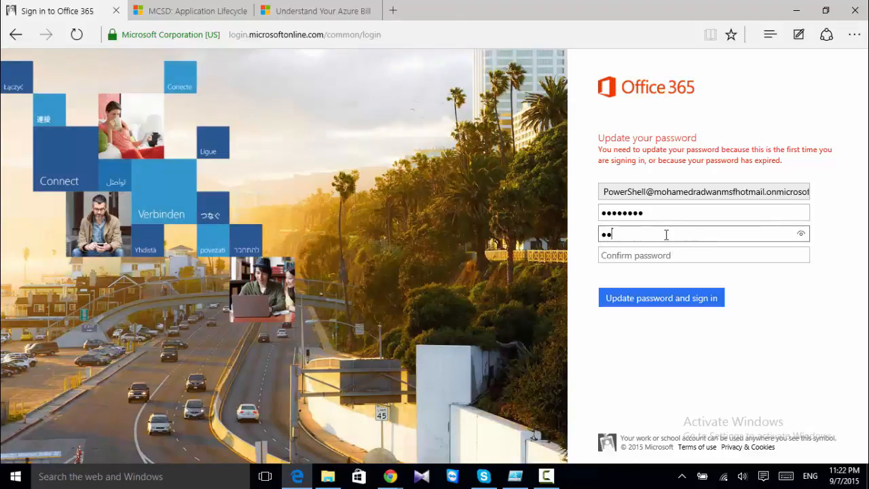
text(***)
key(Tab)
text(**)
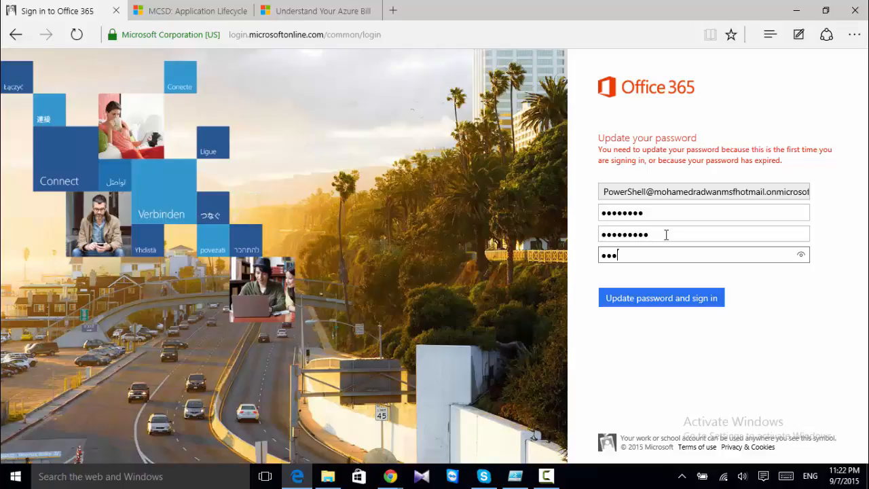
text(********)
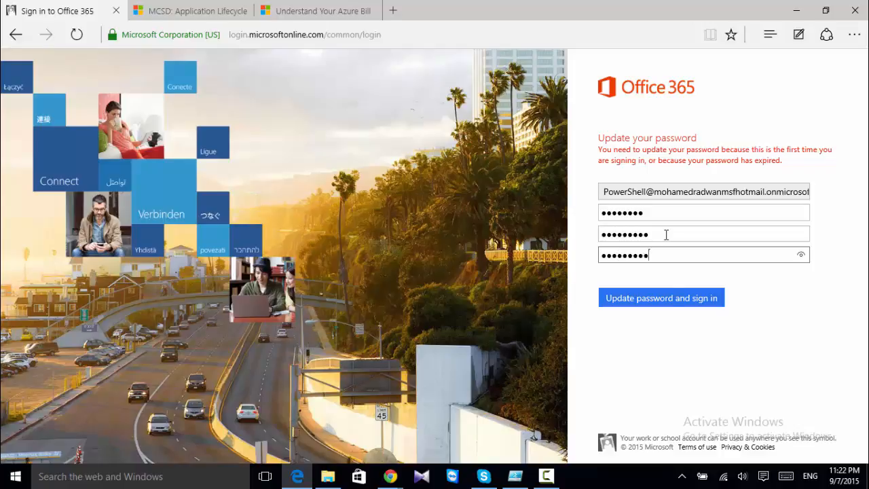
click(666, 298)
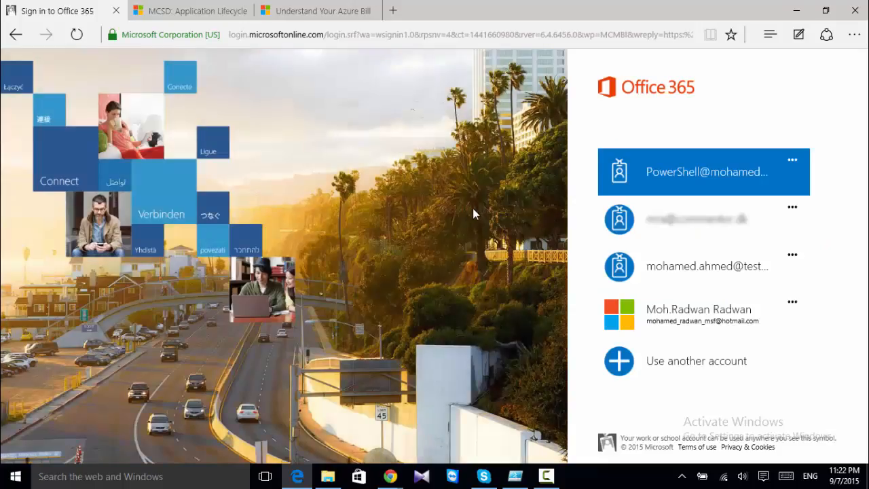
Minimize Edge, look through PowerShell's Global Admin profile, and return to the Users list
click(795, 11)
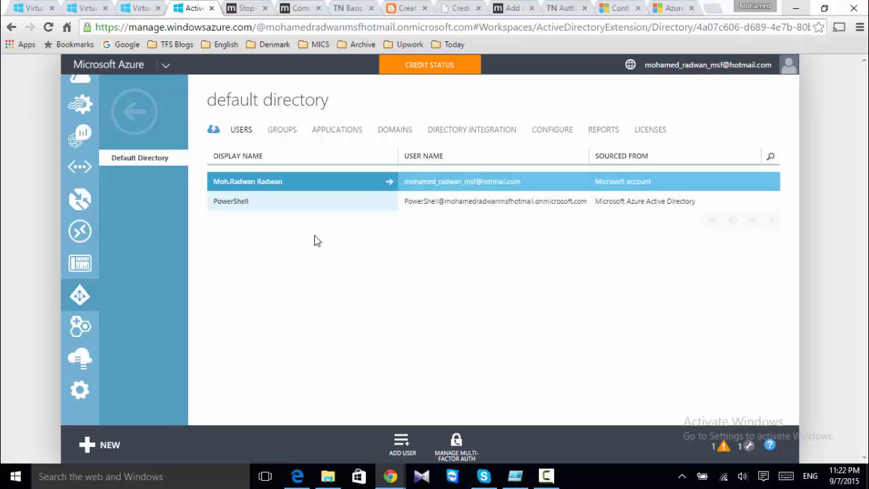
click(265, 202)
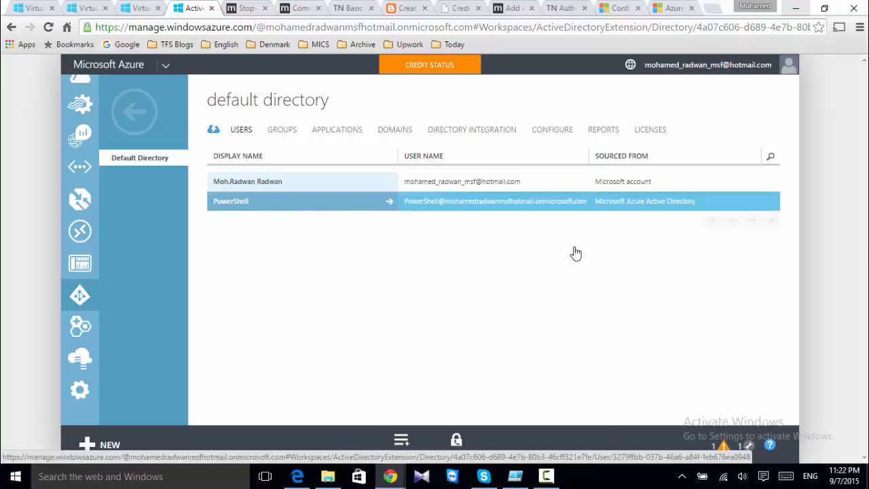
scroll(520, 260, down, 1)
scroll(523, 274, down, 2)
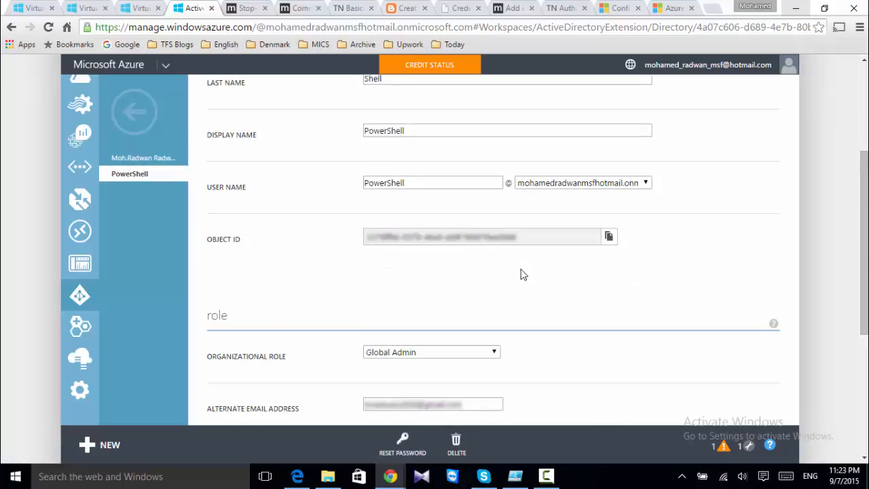
scroll(471, 281, down, 3)
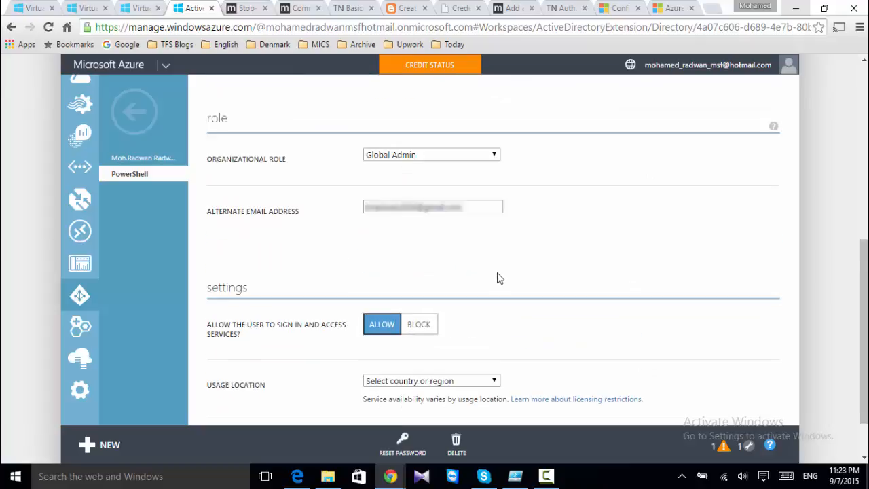
scroll(498, 279, up, 6)
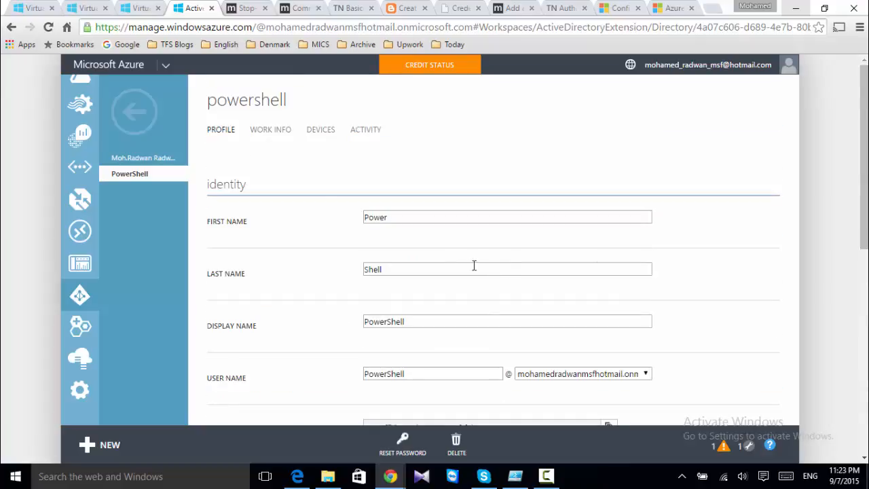
click(137, 112)
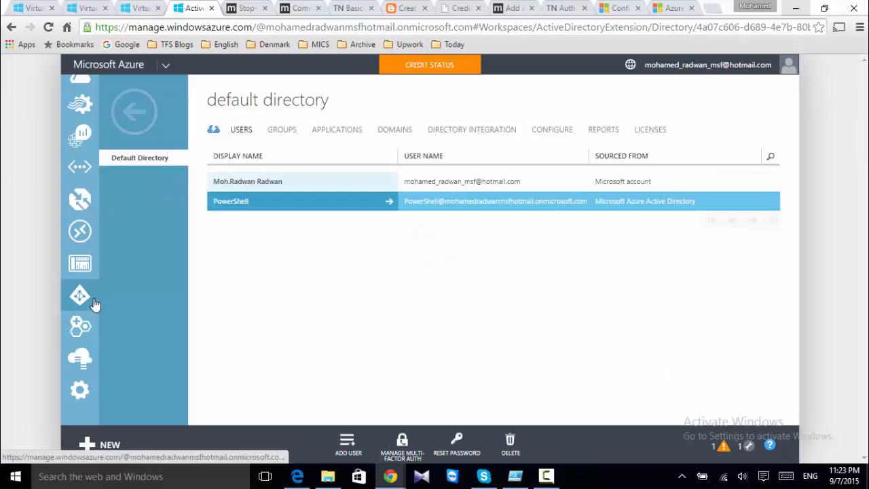
Under Settings > Administrators, start adding a co-administrator with the PowerShell account's email
click(80, 388)
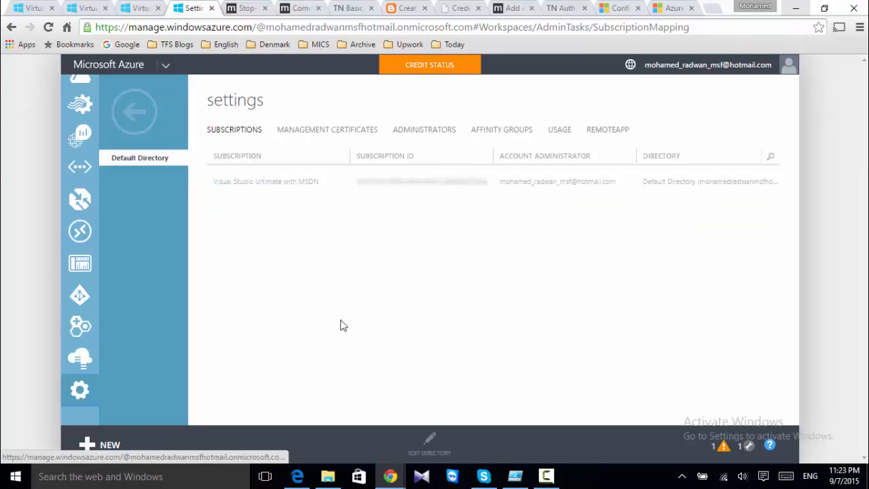
click(429, 132)
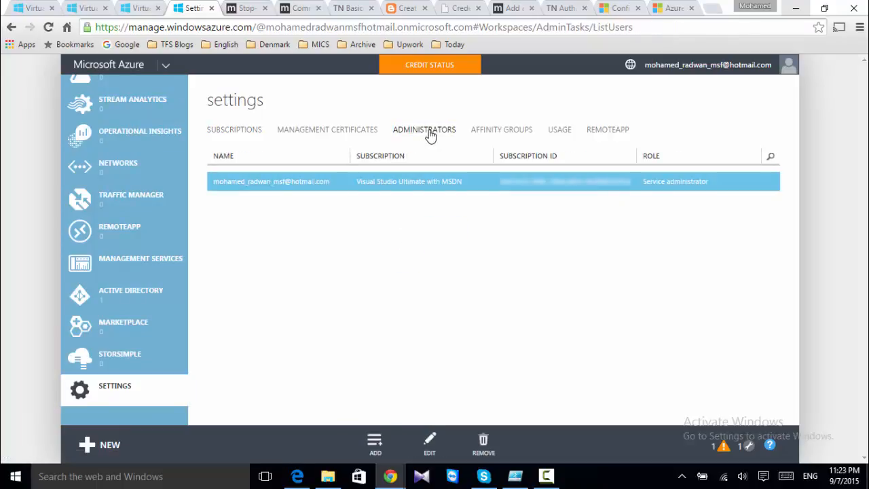
click(374, 443)
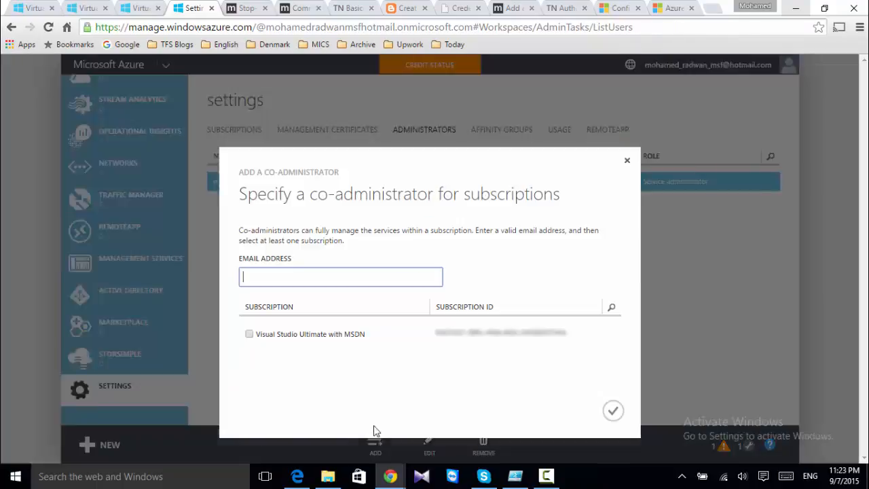
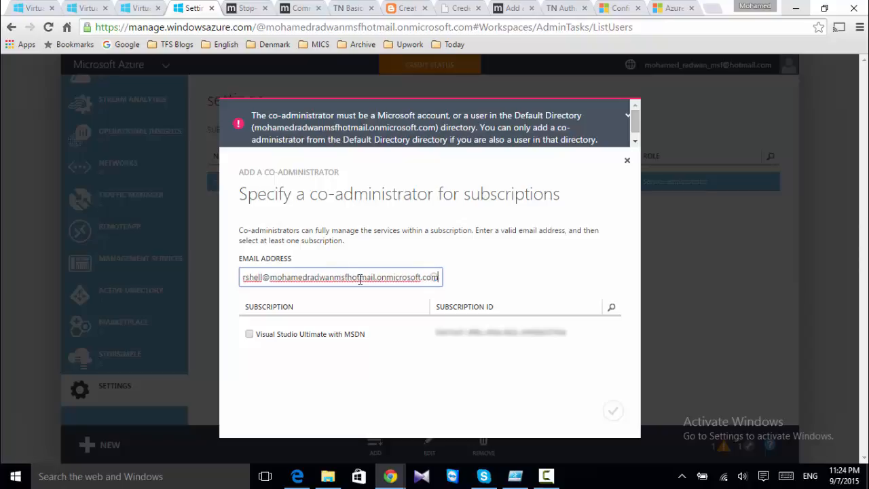
Tick Visual Studio Ultimate with MSDN, confirm, and select the new co-administrator entry
click(323, 353)
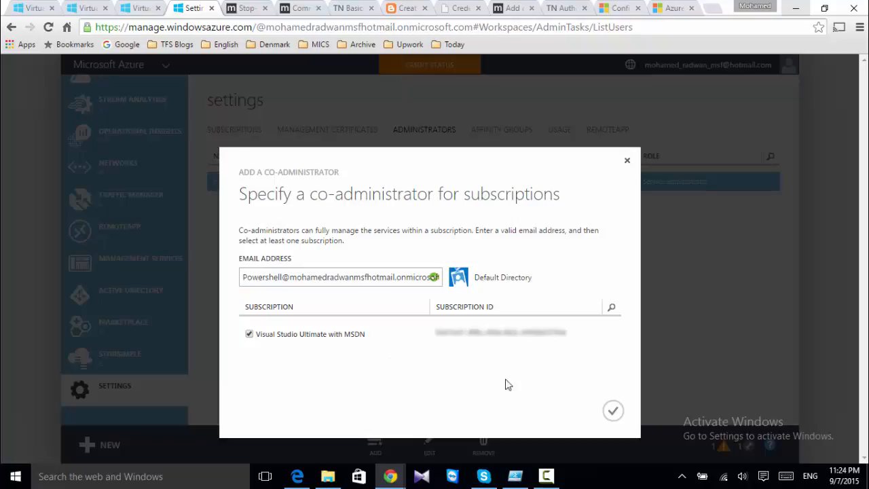
click(613, 412)
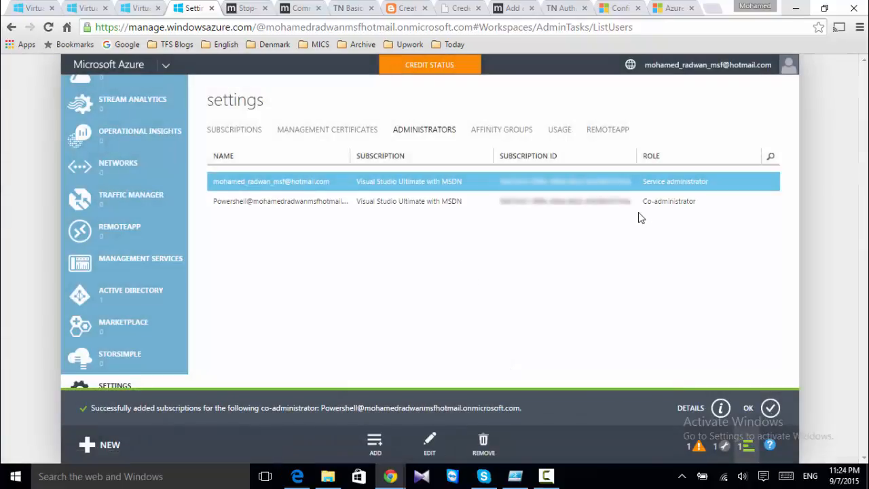
click(639, 210)
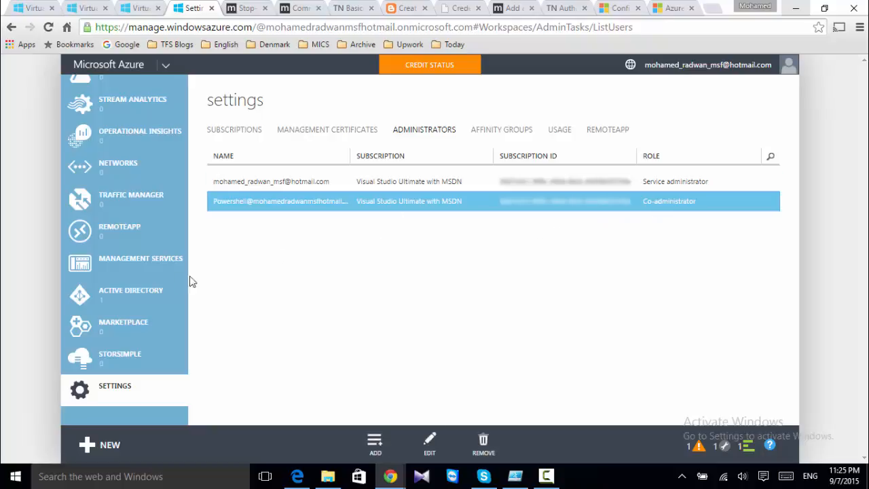
scroll(170, 288, up, 1)
scroll(170, 288, up, 2)
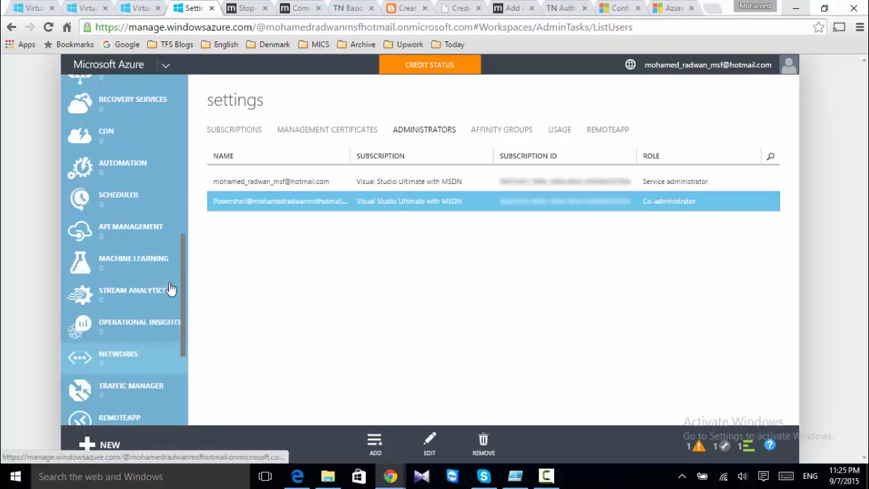
In Automation, create the account Automation-1 in West Europe and open its dashboard
click(119, 173)
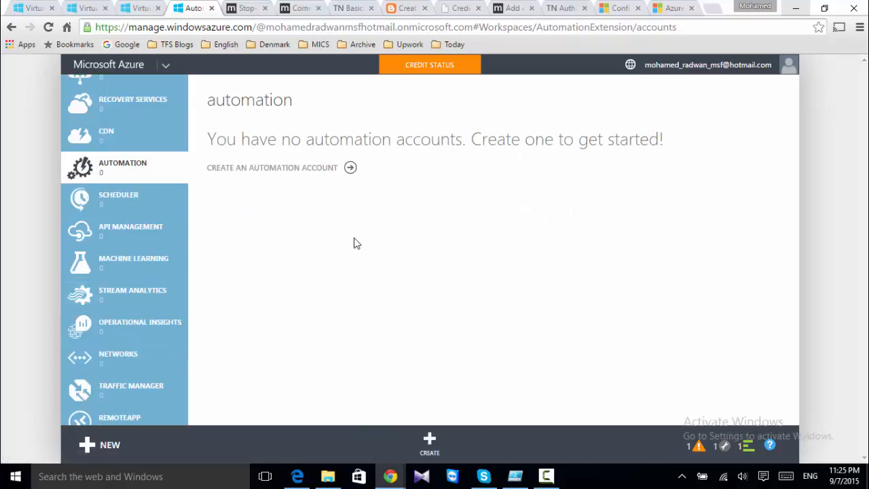
click(434, 441)
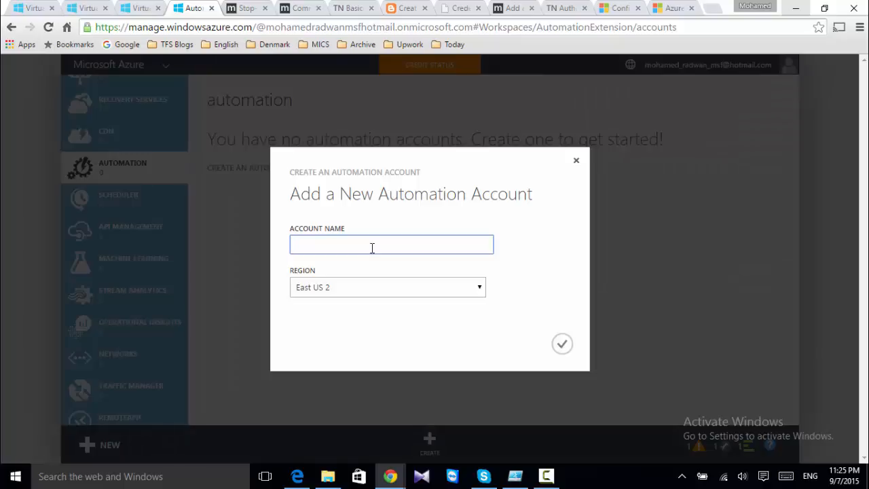
text(Automation-1)
click(364, 285)
click(365, 292)
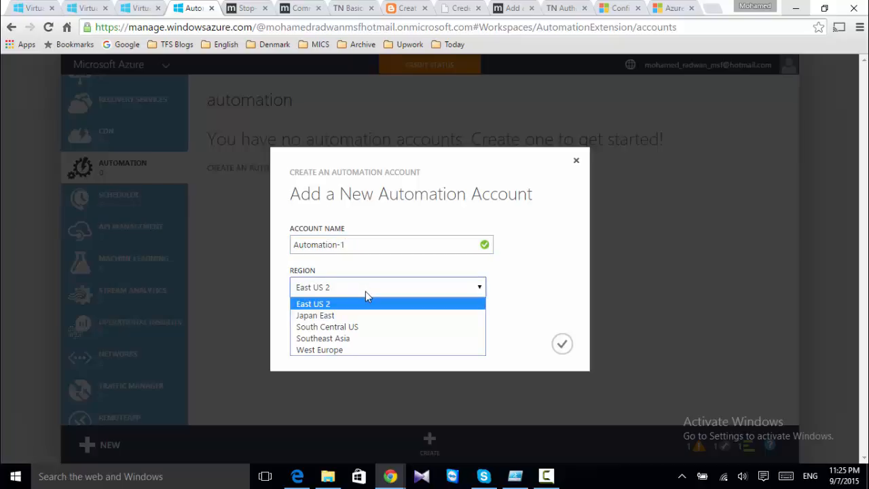
click(342, 350)
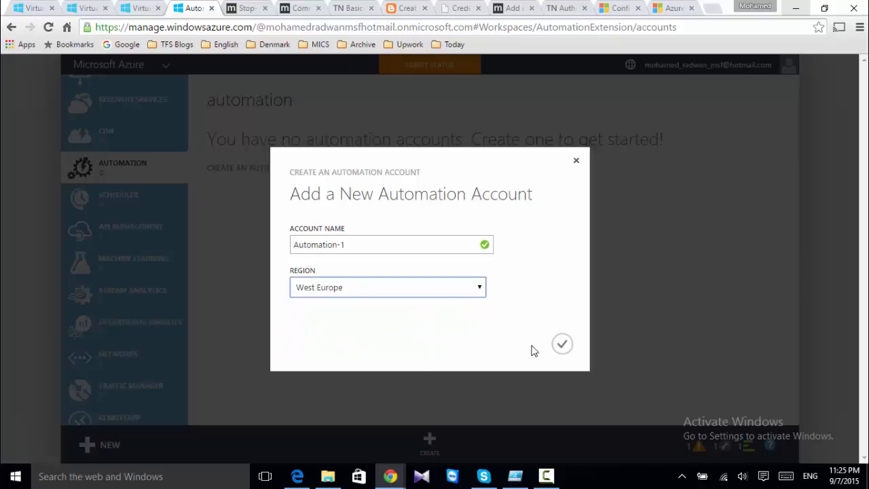
click(564, 346)
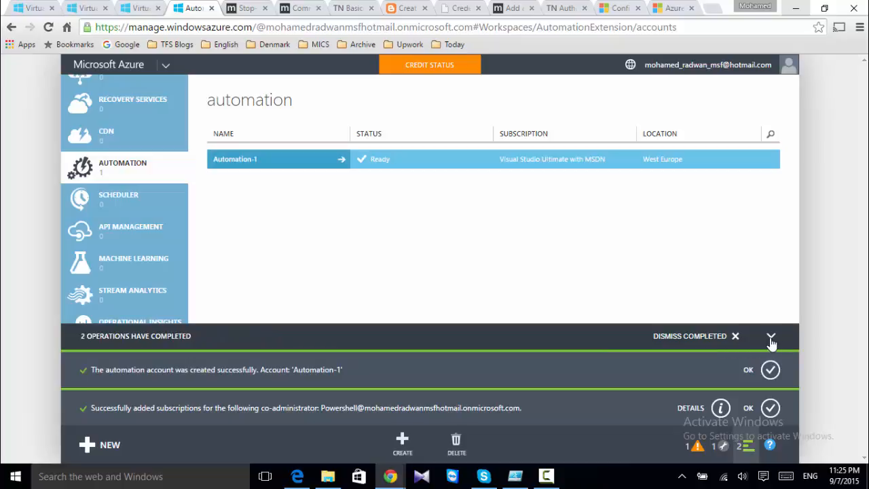
click(772, 339)
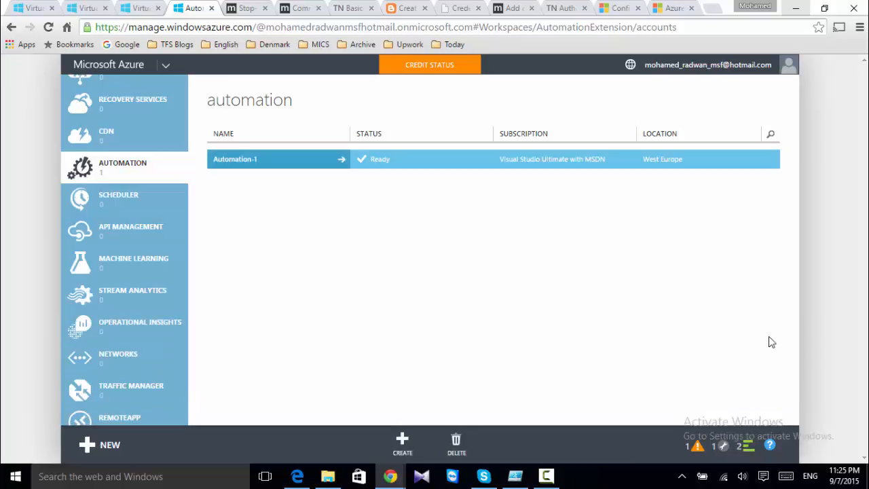
click(253, 169)
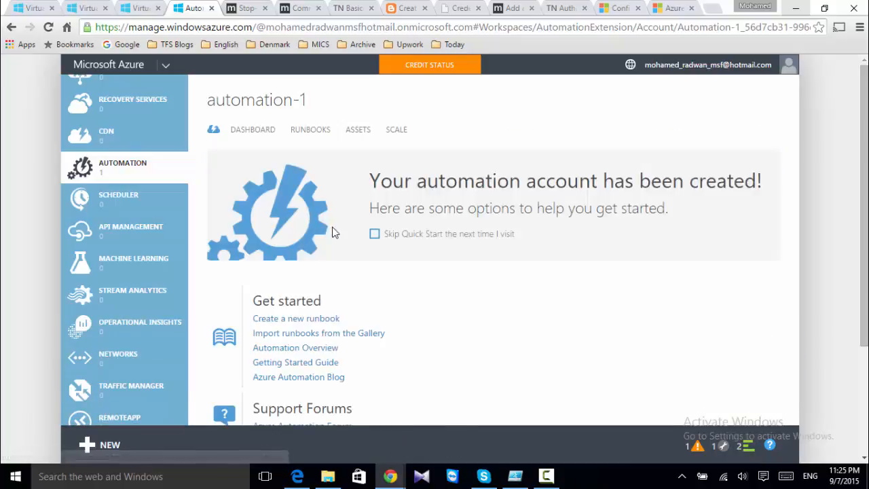
In Assets, define Windows PowerShell Credential 'PowerShell Credential' described 'Use to automate some PowerShell script'
click(357, 132)
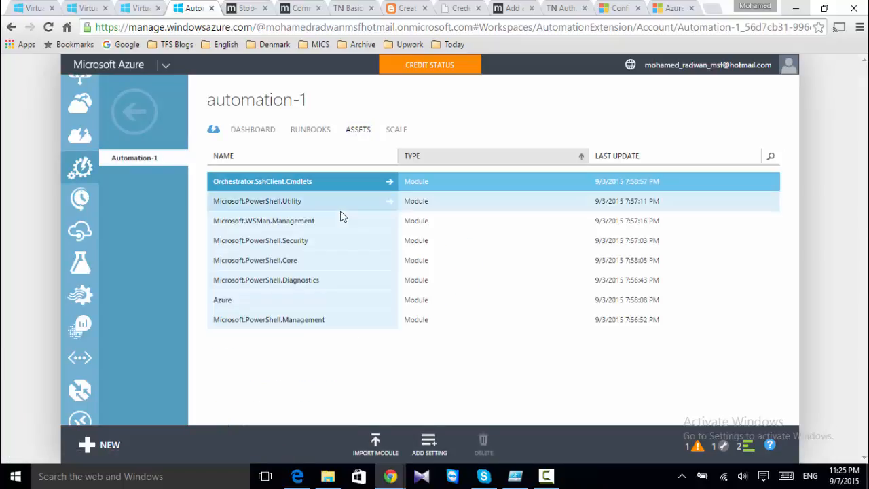
click(429, 444)
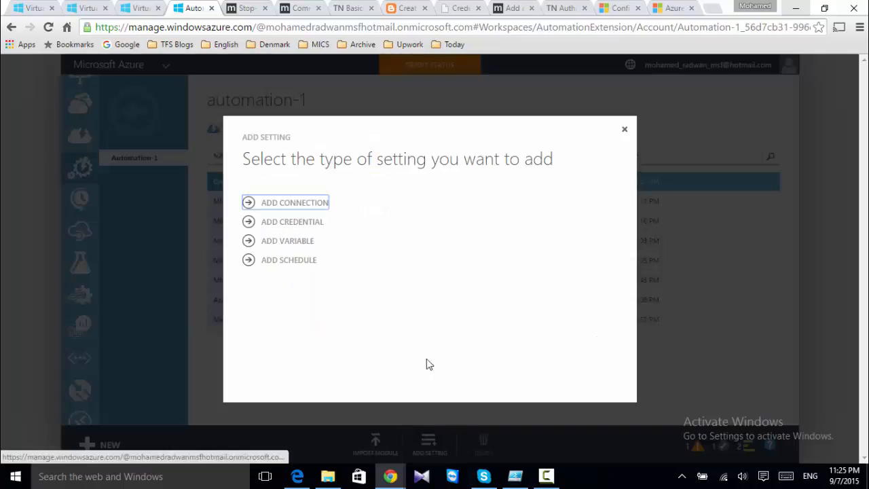
click(333, 222)
click(333, 216)
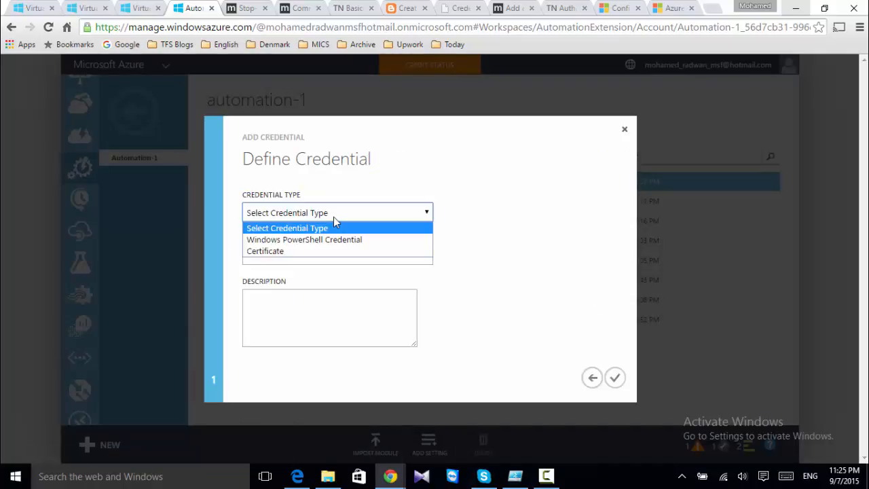
click(334, 240)
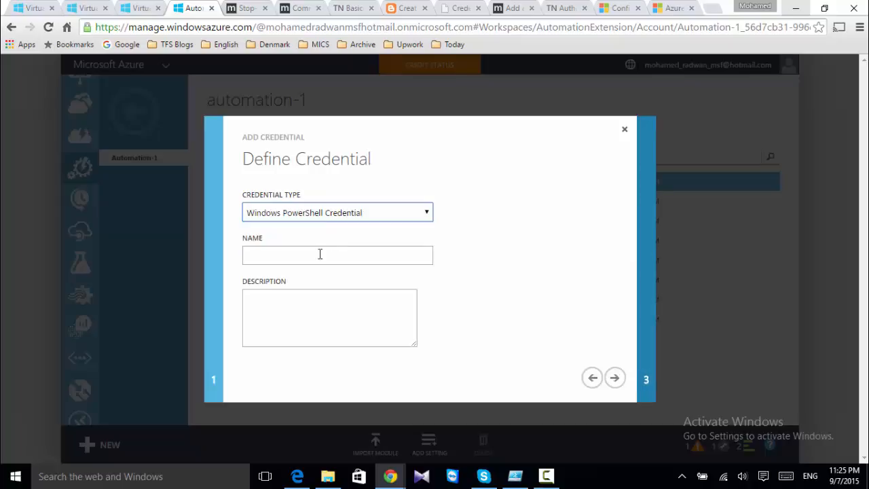
click(308, 255)
text(Powe)
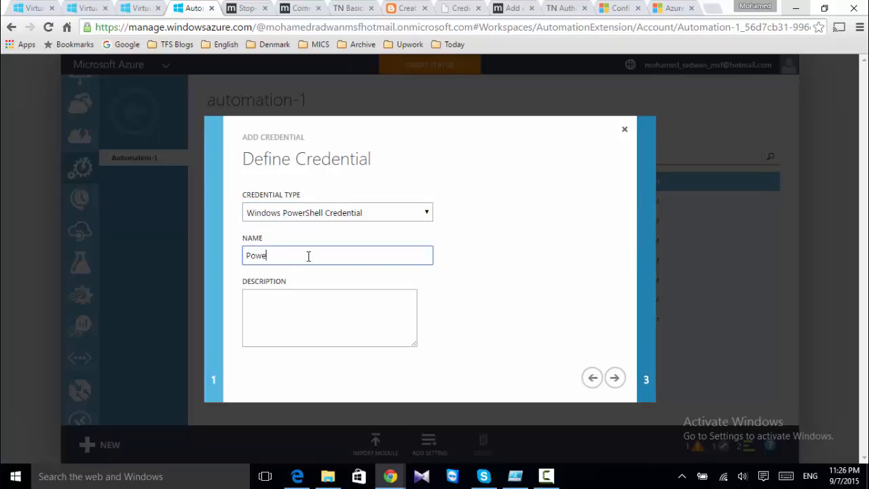
text(rShell Credential)
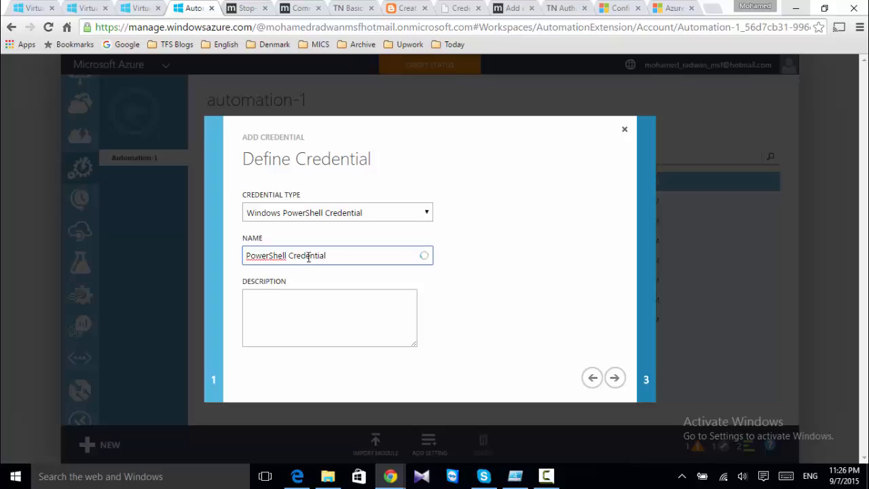
click(337, 328)
text(Use to aut)
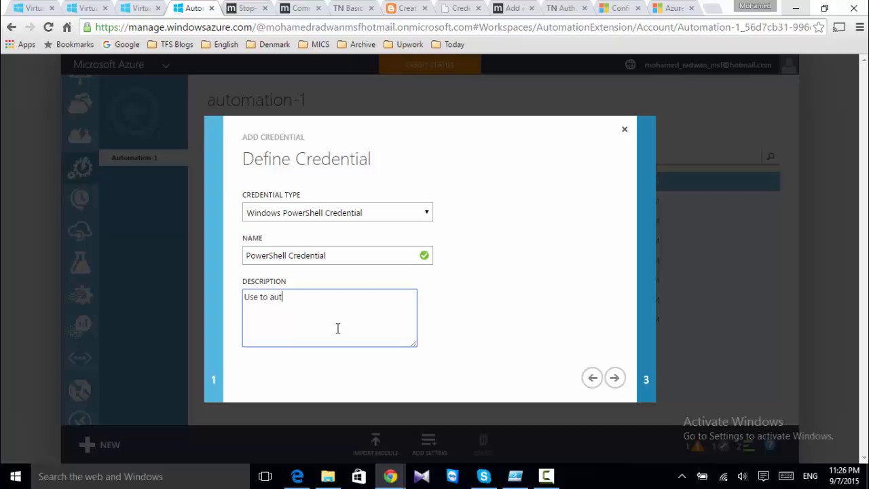
text(omate some PowerShell s)
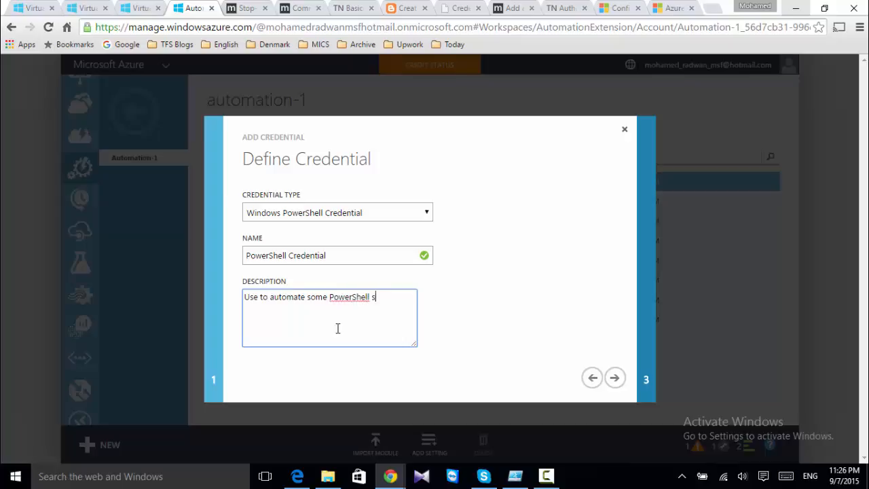
text(cript)
click(614, 377)
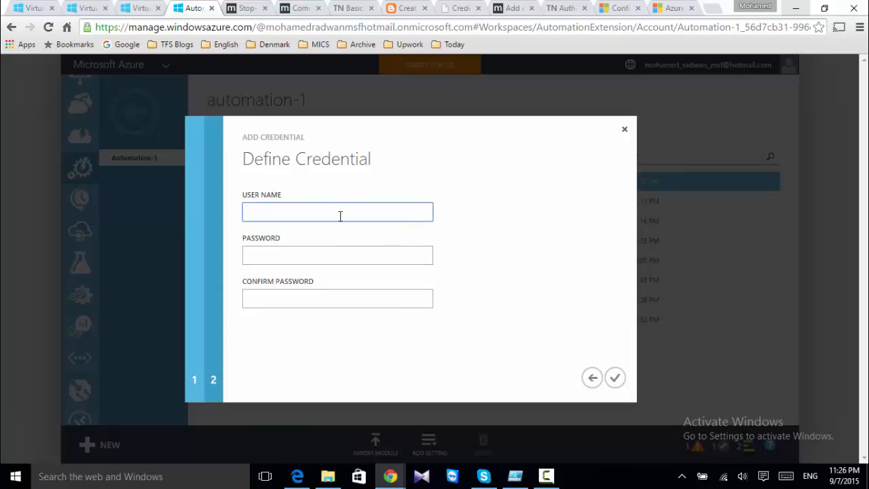
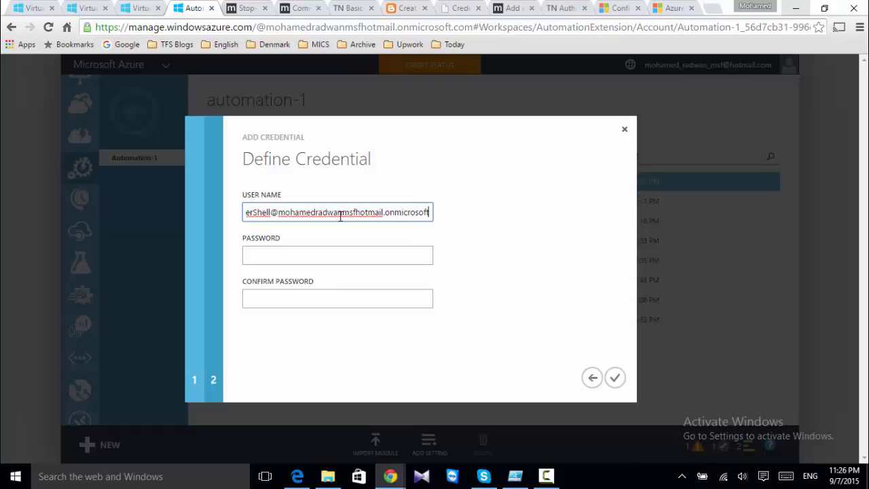
Enter the PowerShell account's user name and password, confirm it, and save the credential
key(Tab)
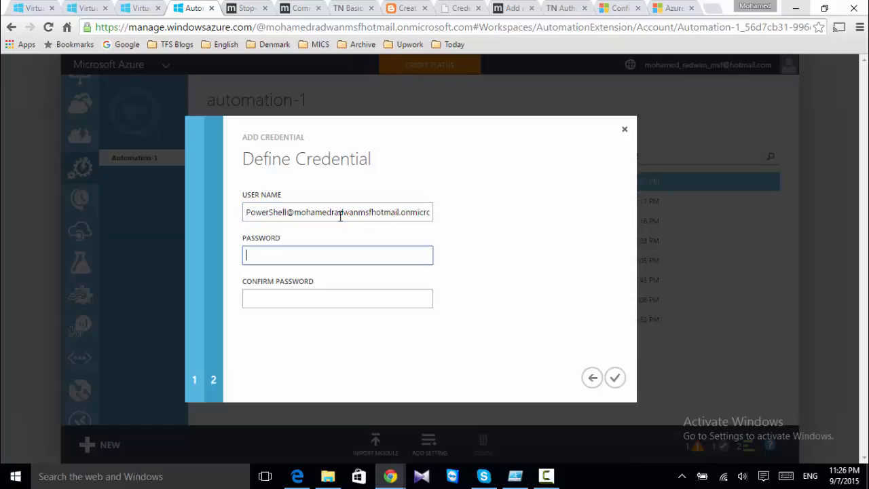
text(*********)
key(Tab)
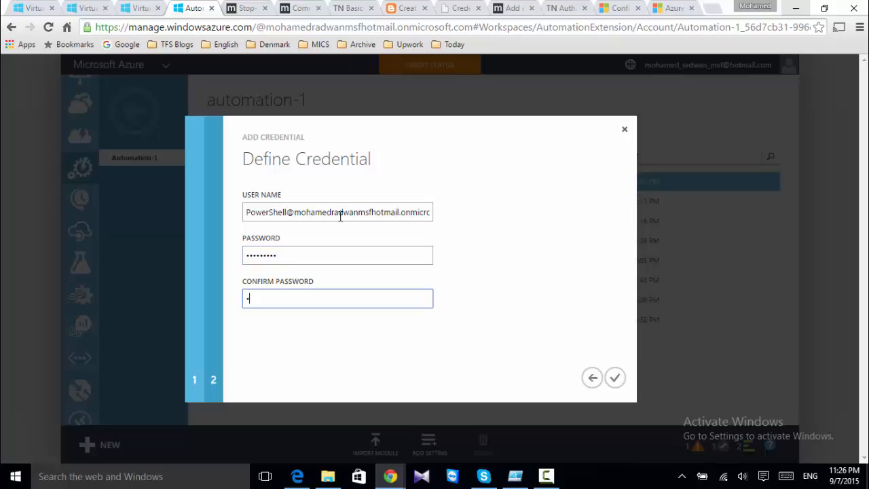
text(*********)
click(614, 378)
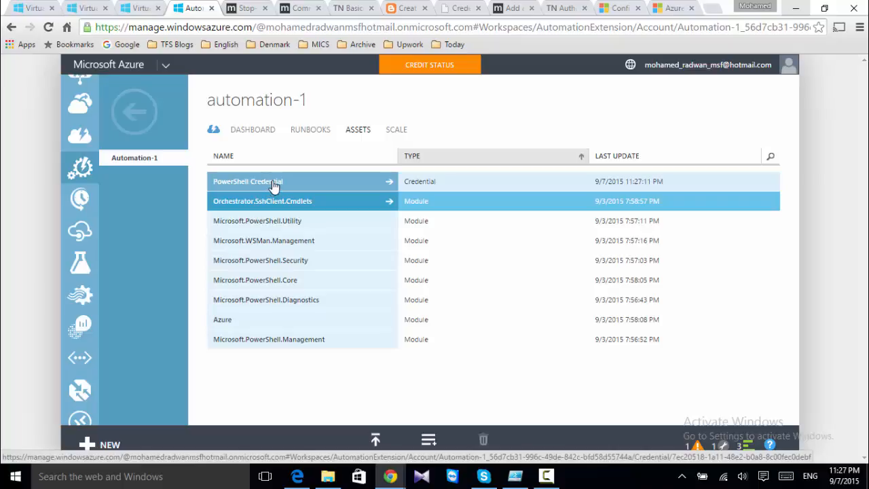
Pick the stop-all-Azure-VMs workflow from the gallery's VM Lifecycle Management runbooks
click(304, 132)
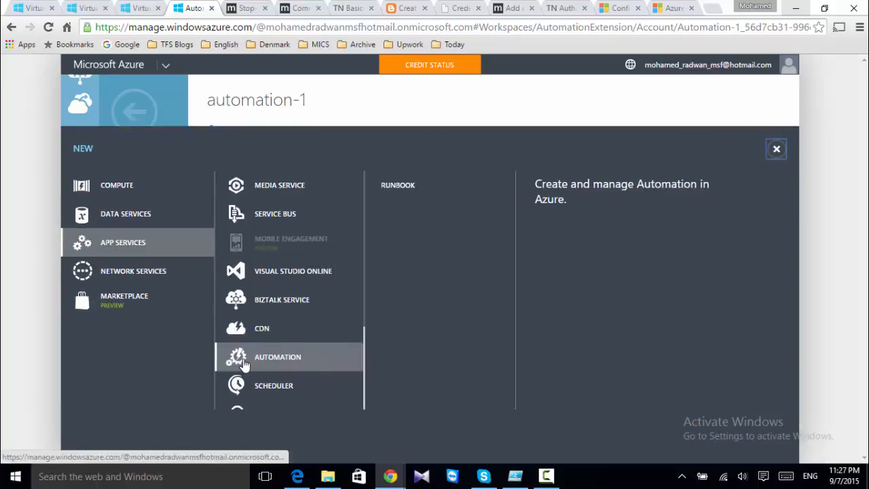
click(401, 194)
click(446, 214)
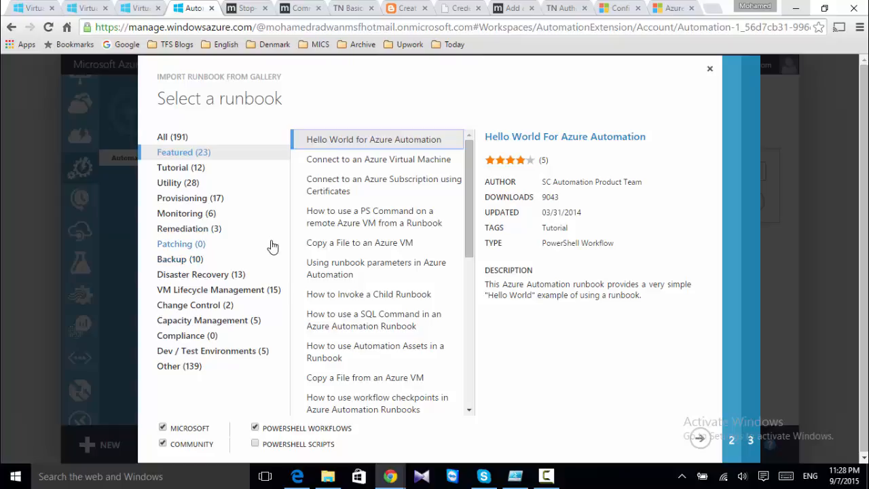
click(221, 290)
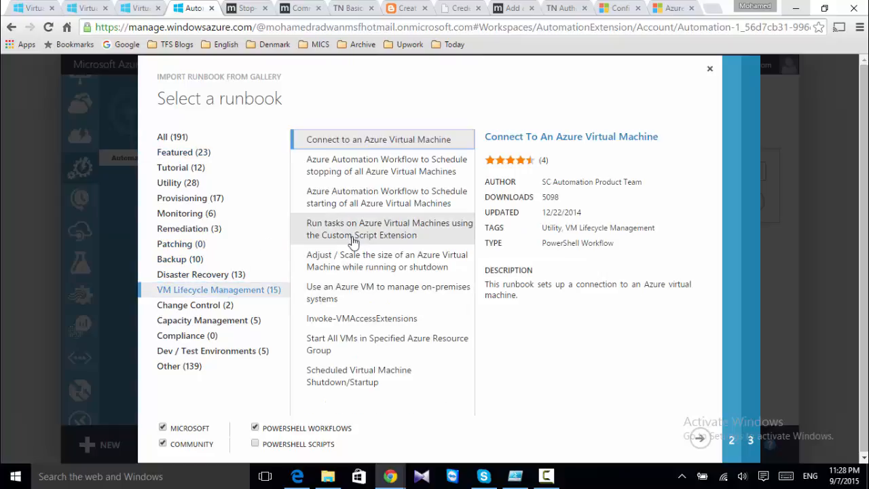
click(366, 171)
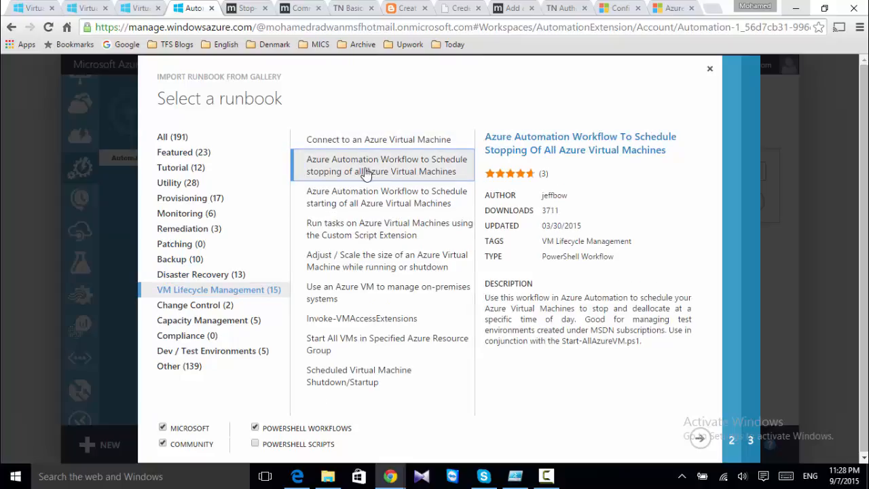
Review the script and import it as Stop-AllAzureVM-RunBook, keeping the existing subscription
click(699, 439)
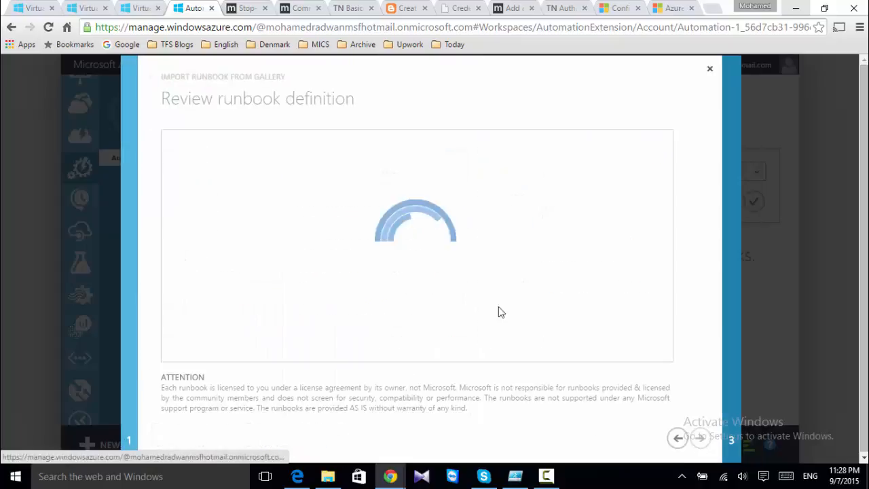
scroll(485, 294, down, 10)
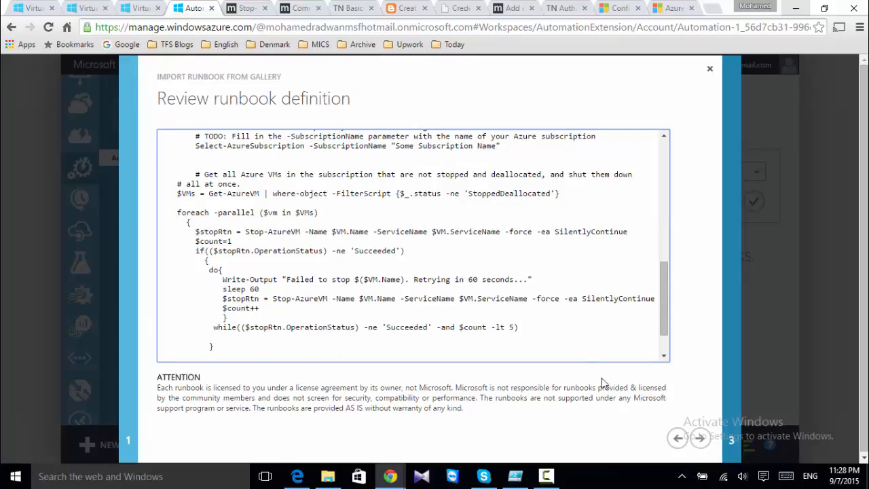
click(700, 438)
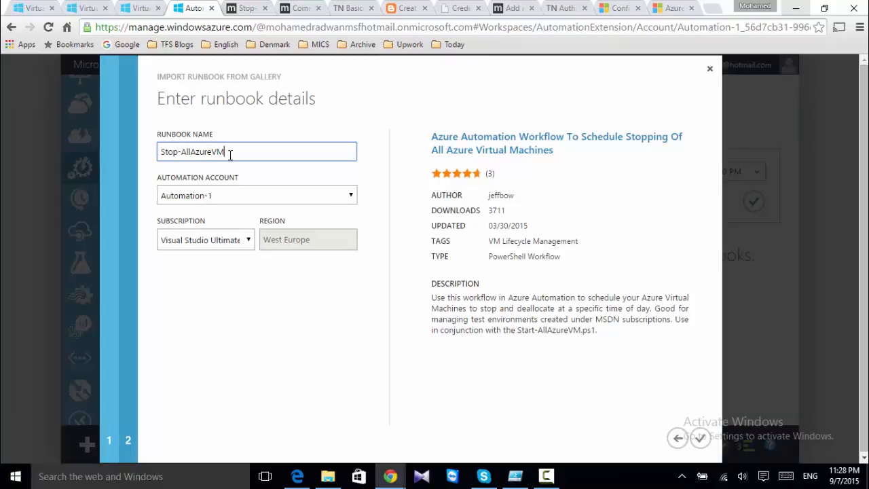
text(-RunBook)
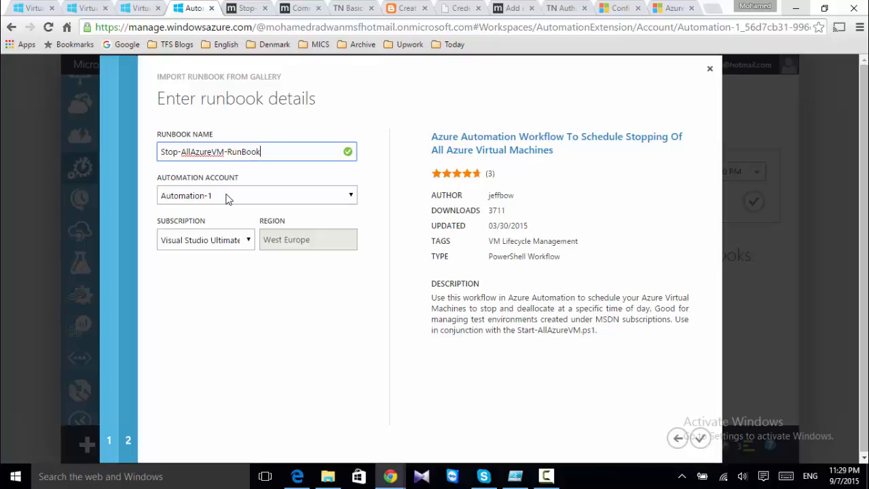
click(220, 242)
click(226, 249)
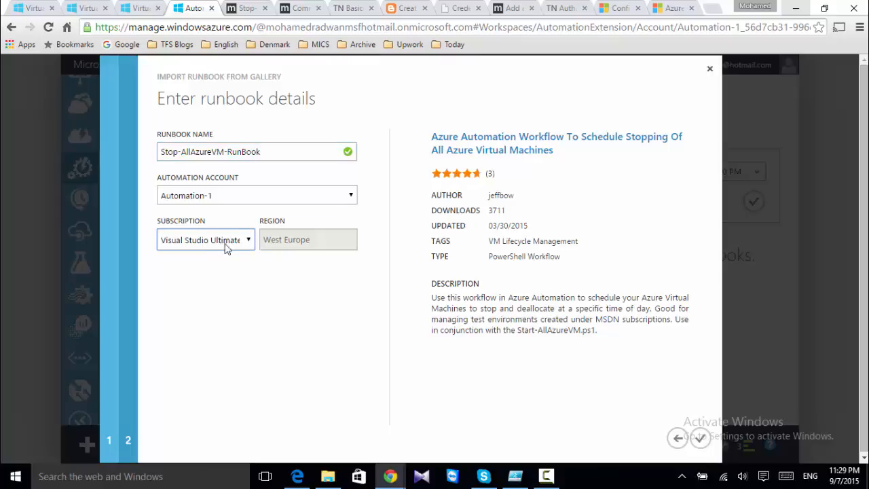
click(700, 439)
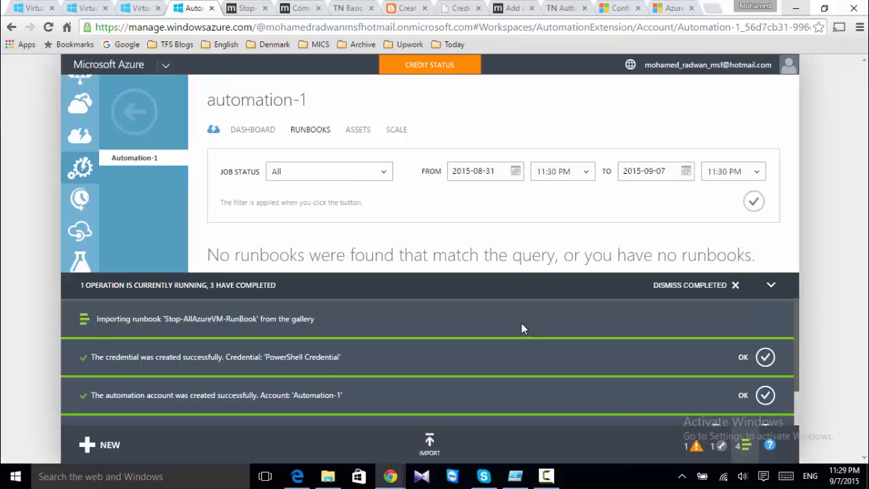
Dismiss the operations notifications and begin adding a new setting to Automation-1's assets
click(770, 285)
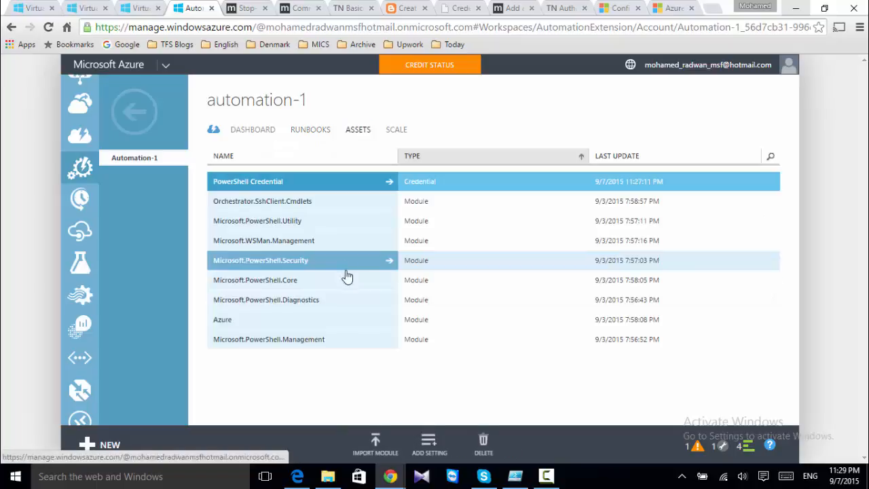
click(429, 444)
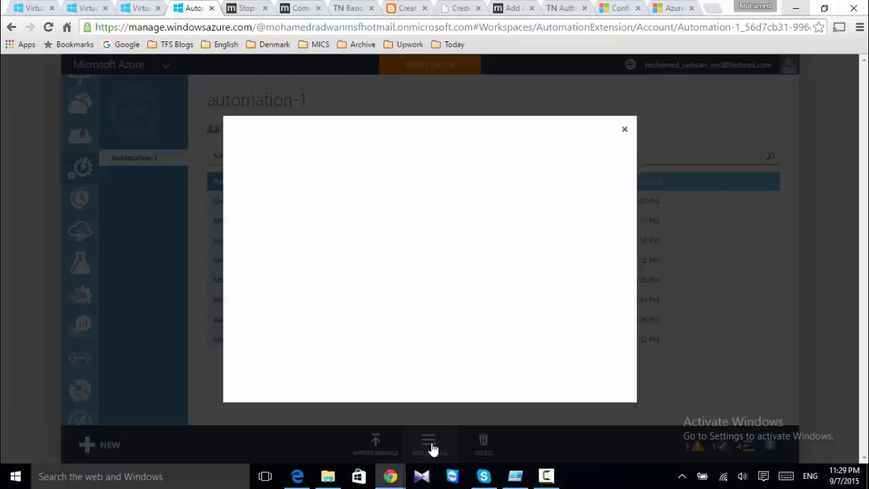
click(339, 280)
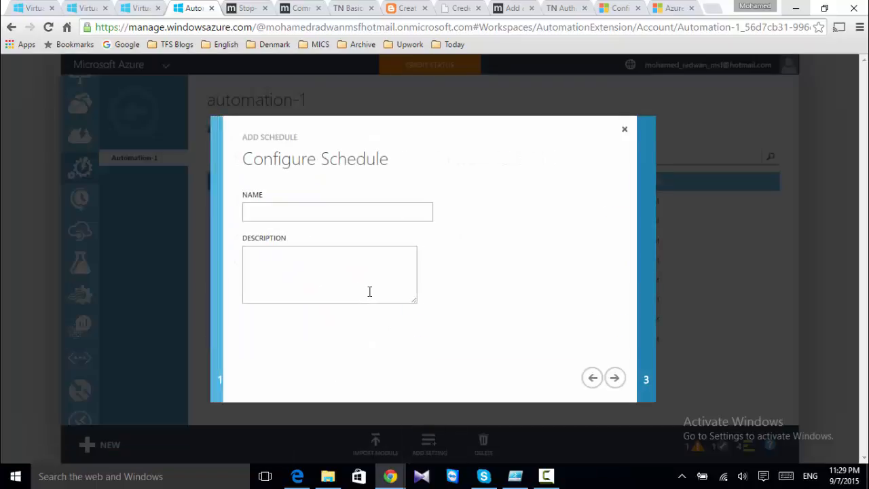
click(306, 212)
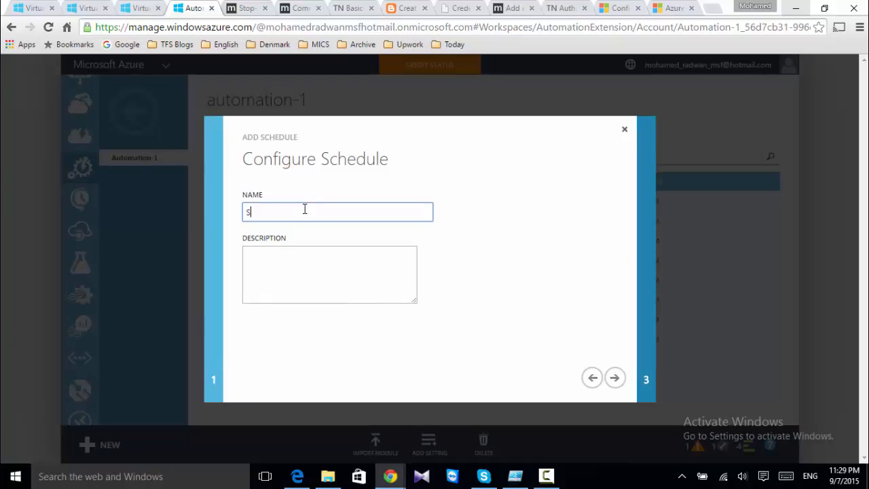
text(Stop-VM-Schedule)
drag(320, 213, 219, 228)
key(ctrl+c)
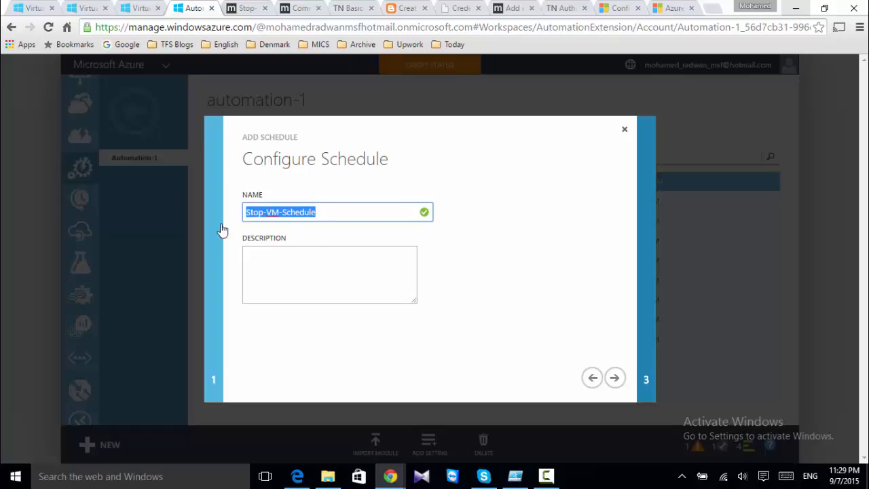
click(258, 259)
key(ctrl+v)
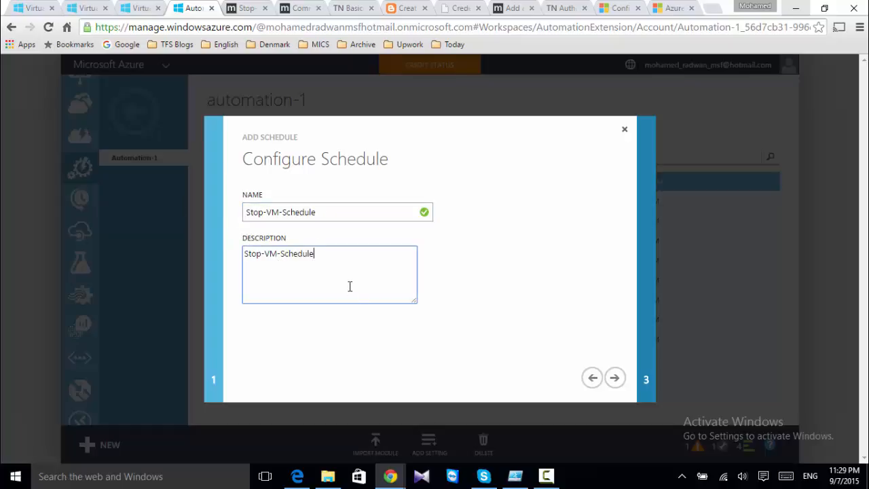
text(descriptio)
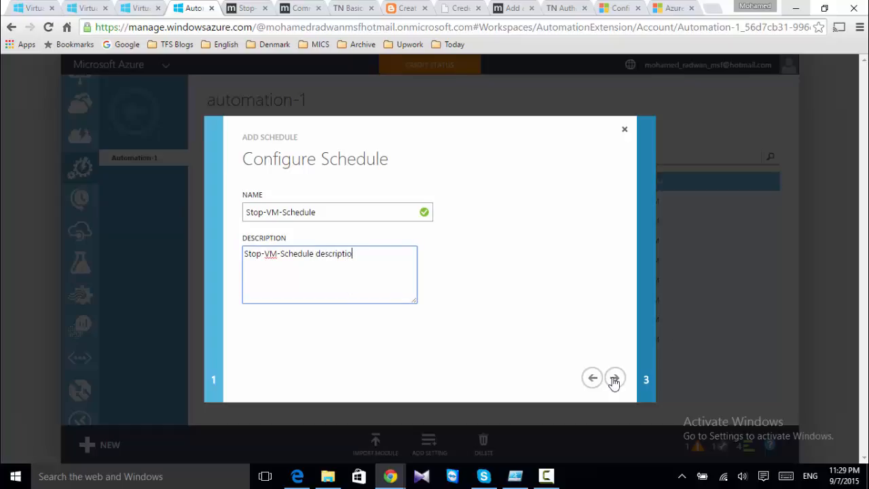
click(614, 380)
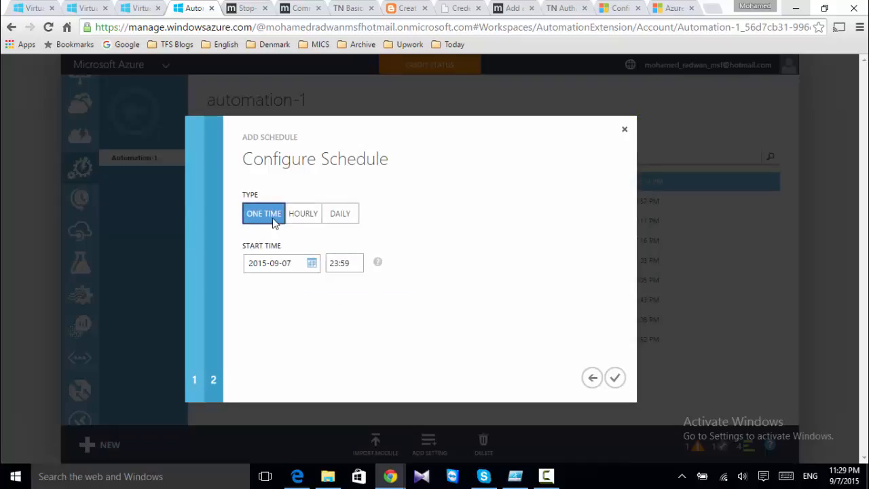
click(340, 214)
mouse_move(375, 264)
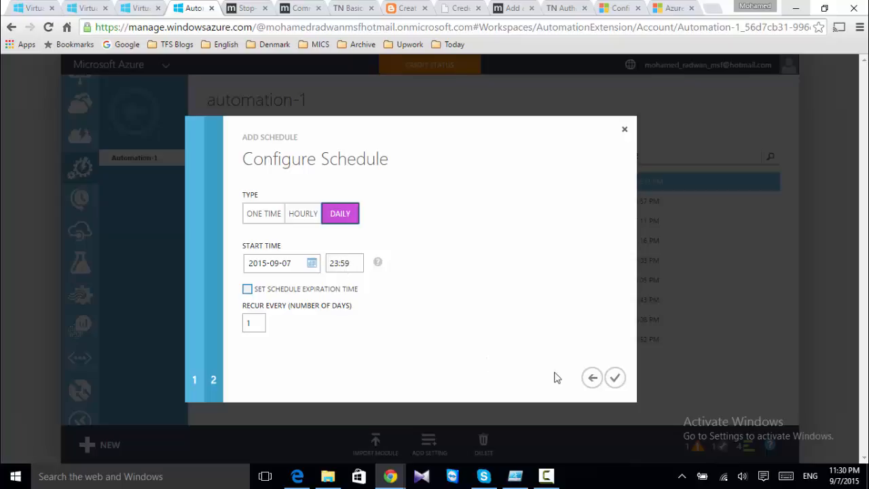
click(615, 379)
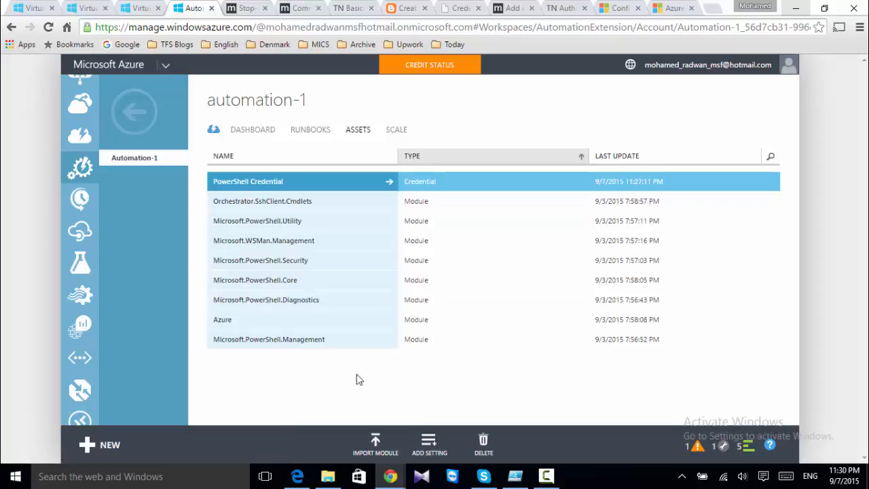
Inspect the Stop-VM-Schedule details, then return to Automation-1's runbooks list
click(296, 366)
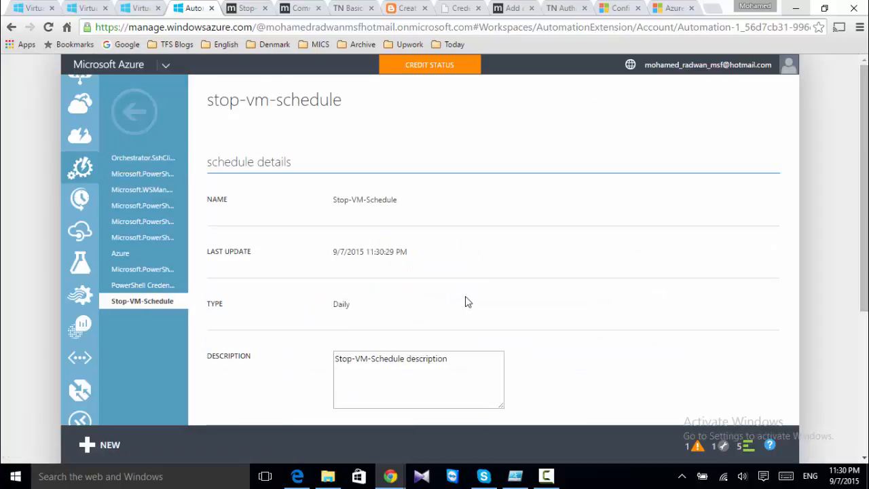
scroll(467, 302, down, 3)
scroll(467, 306, up, 3)
click(151, 129)
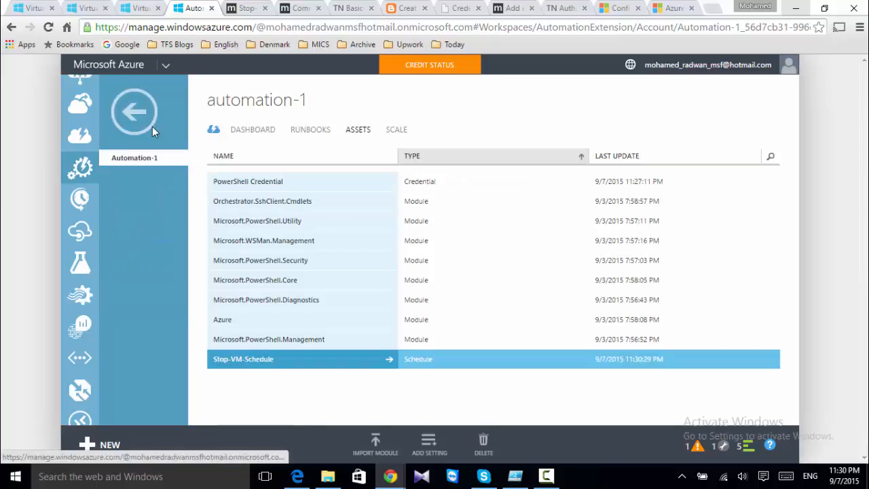
click(310, 129)
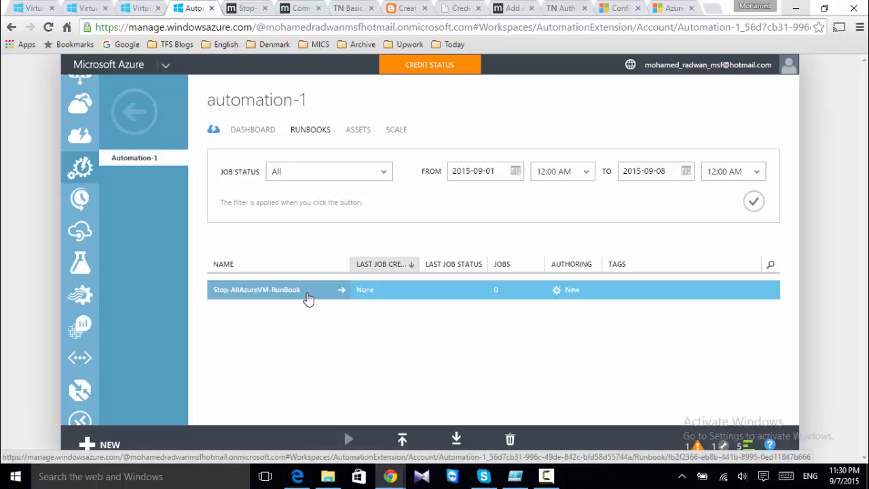
Open Stop-AllAzureVM-RunBook's draft script and select the myPScredName placeholder on line 32
click(307, 298)
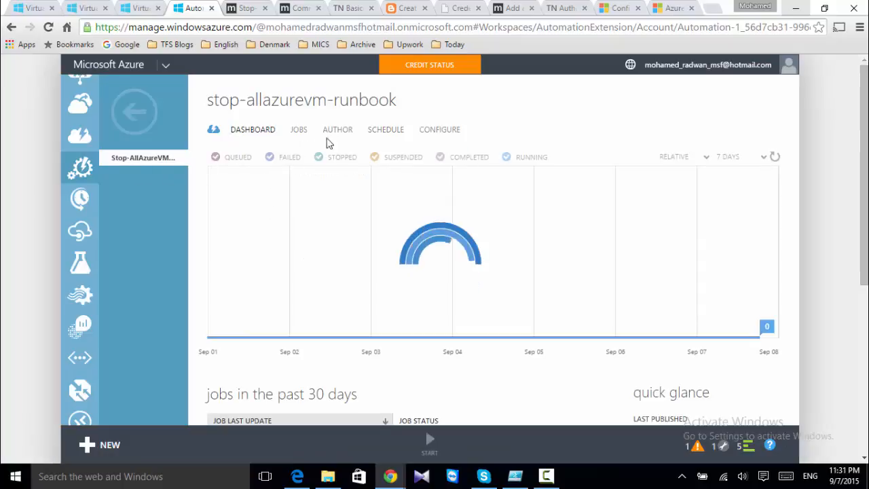
click(336, 131)
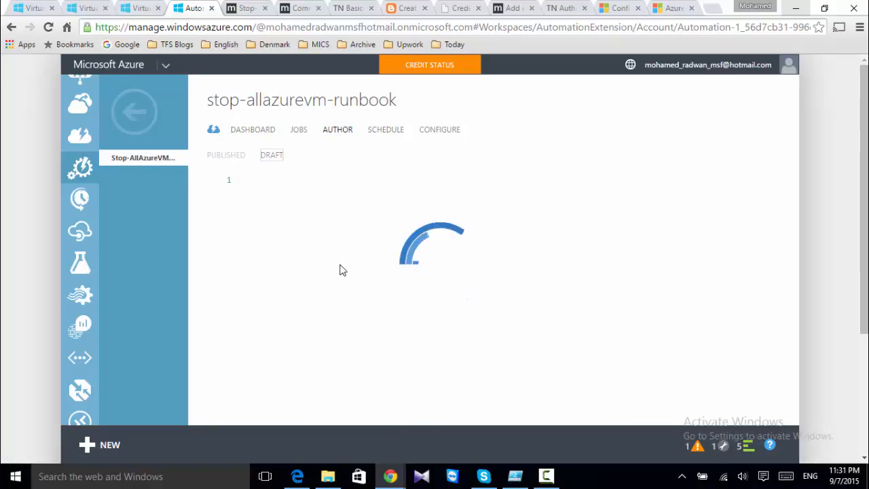
scroll(401, 276, down, 1)
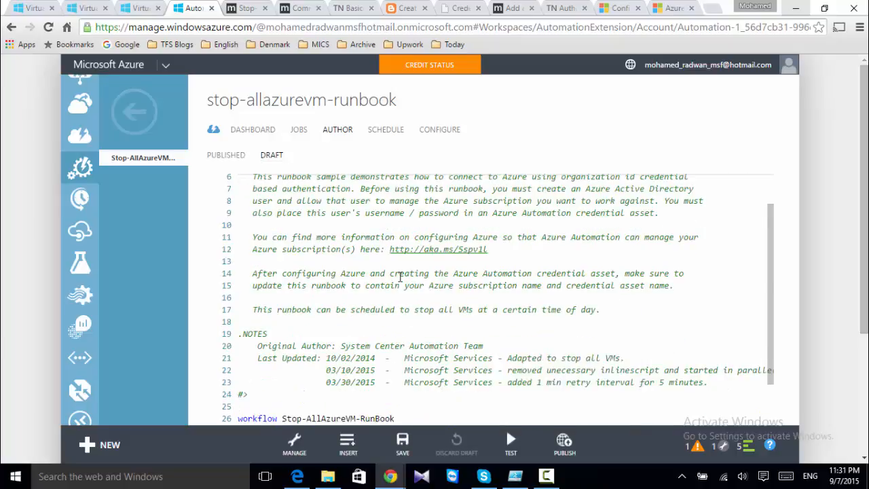
scroll(400, 276, down, 9)
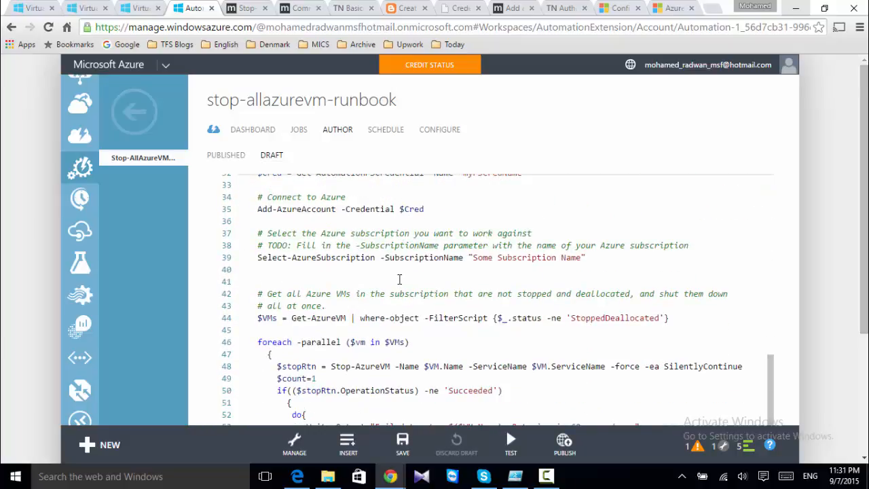
scroll(400, 280, up, 3)
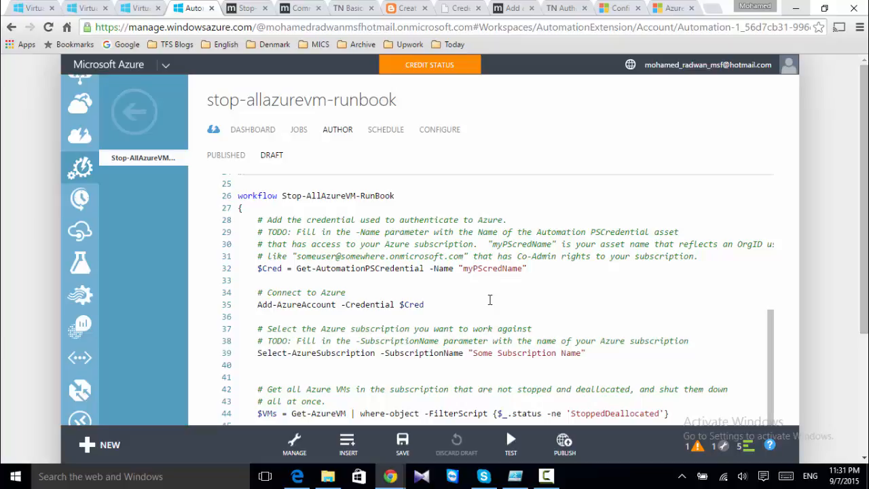
drag(462, 270, 521, 270)
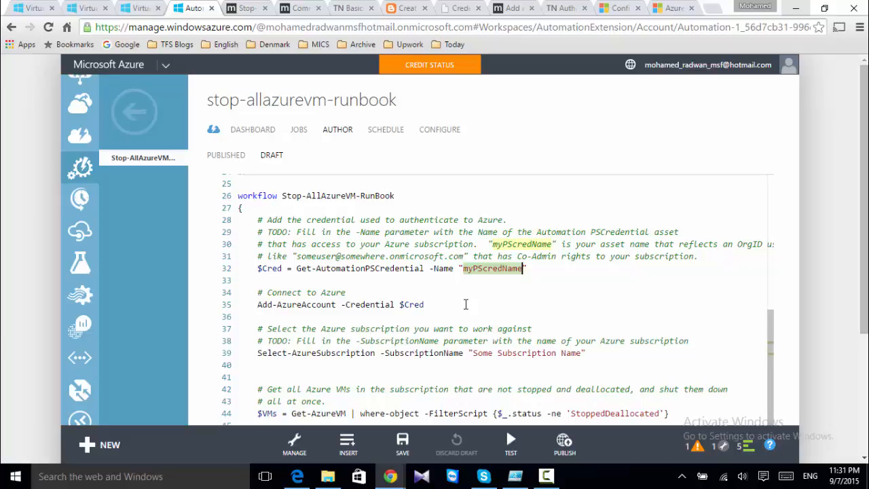
Replace myPScredName with PowerShell Credential on line 32 and select the code from line 37 onward
text(PowerShel)
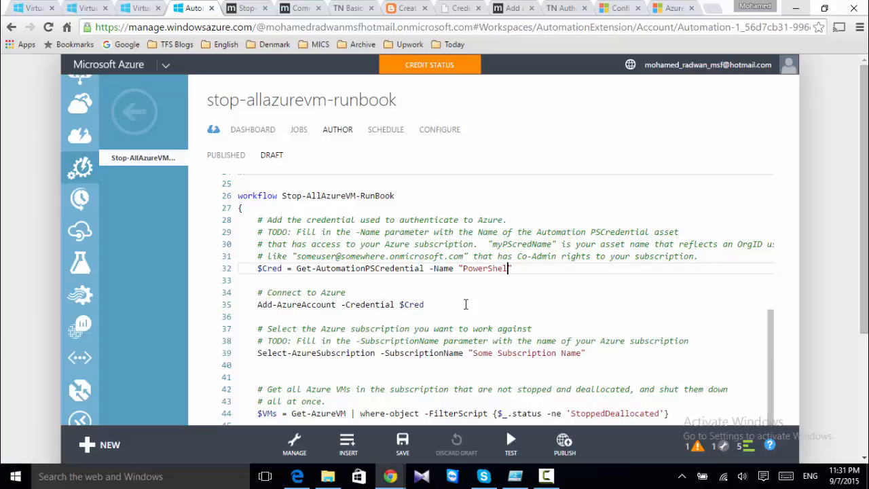
text(l Credential)
click(429, 305)
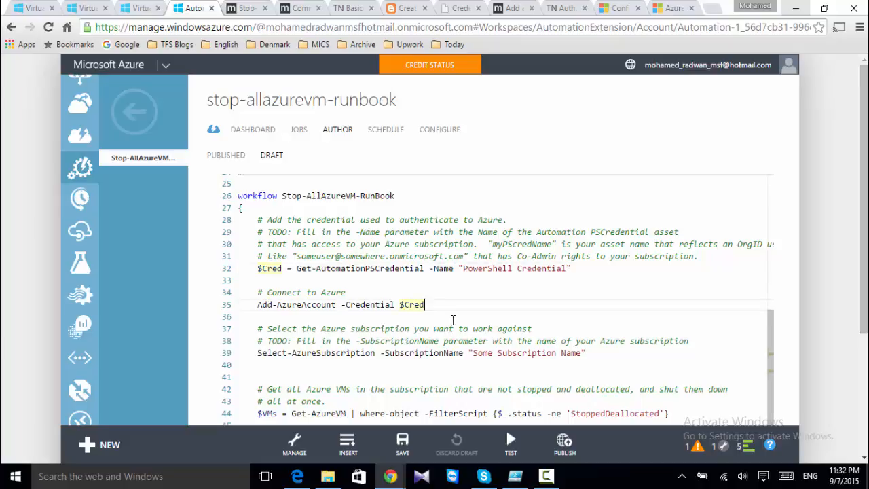
scroll(452, 320, down, 1)
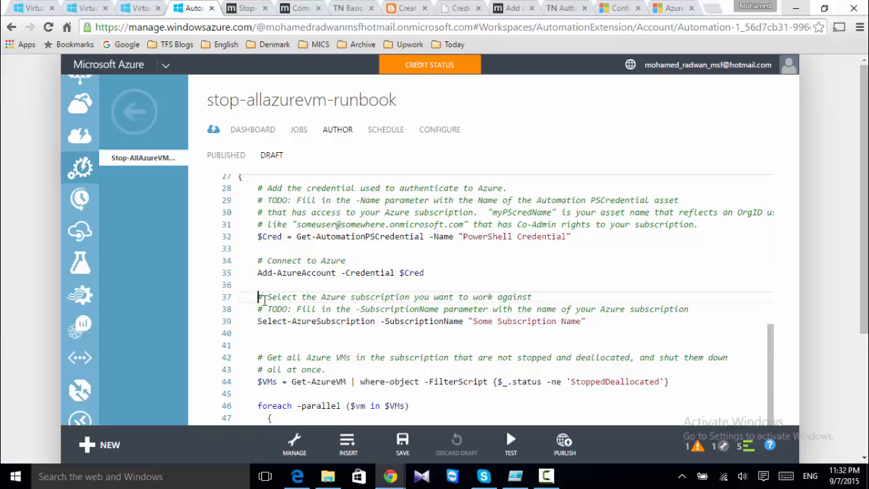
scroll(434, 310, down, 1)
drag(258, 296, 370, 342)
scroll(434, 311, down, 5)
Delete the code after Add-AzureAccount and add a Write-Output $Cred line in its place
key(Delete)
key(ctrl+minus)
key(ctrl+minus)
key(ctrl+minus)
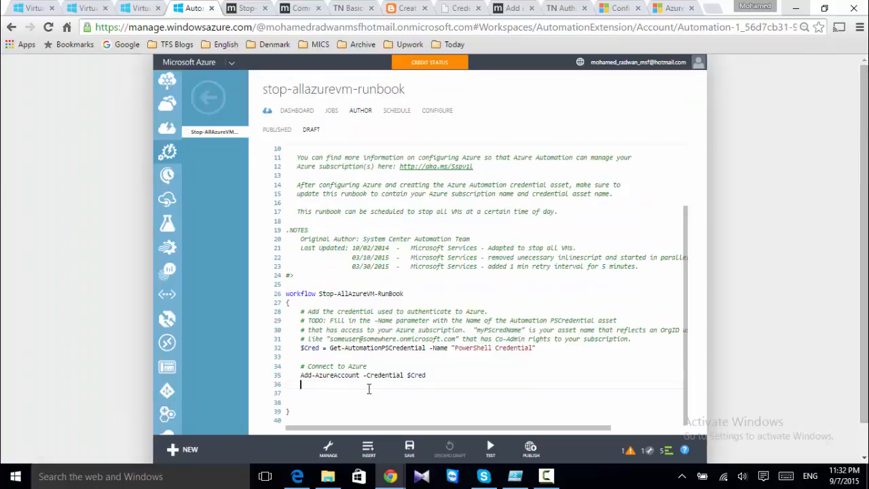
text(Write.output $Cred)
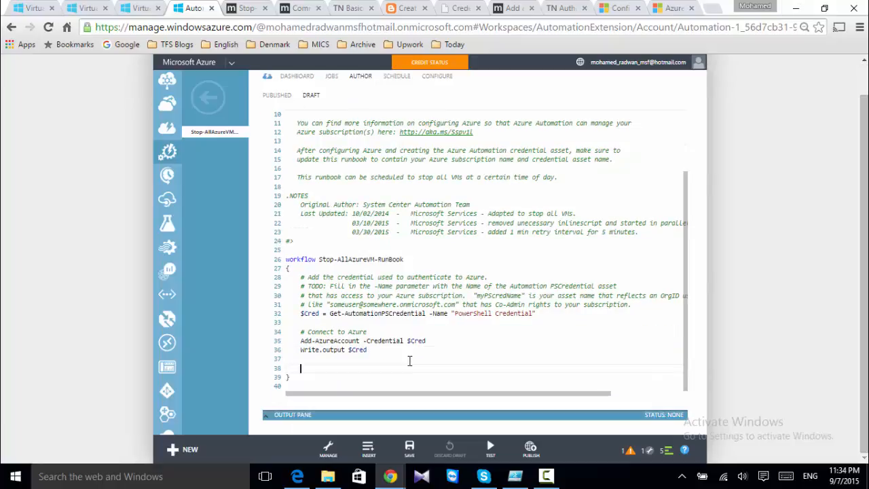
click(322, 349)
key(BackSpace)
key(Delete)
text(-O)
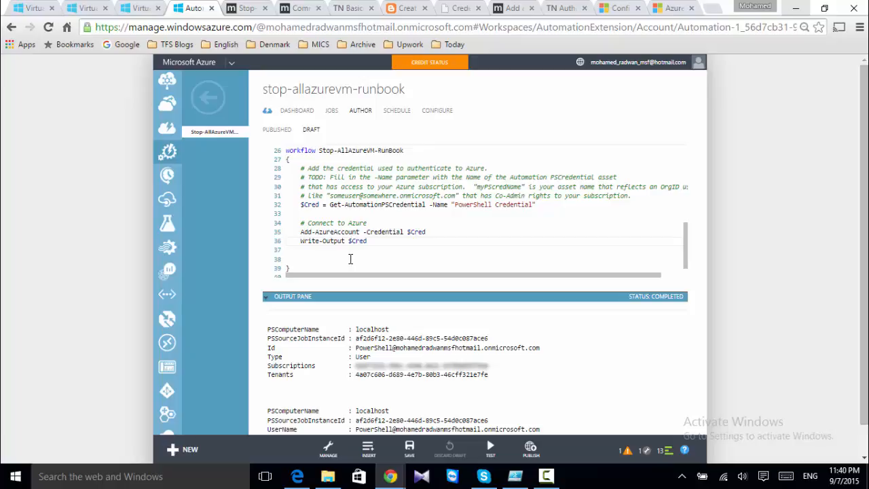
Select the test lines 35 and 36 of the script
drag(367, 241, 348, 241)
key(shift+Up)
key(shift+Home)
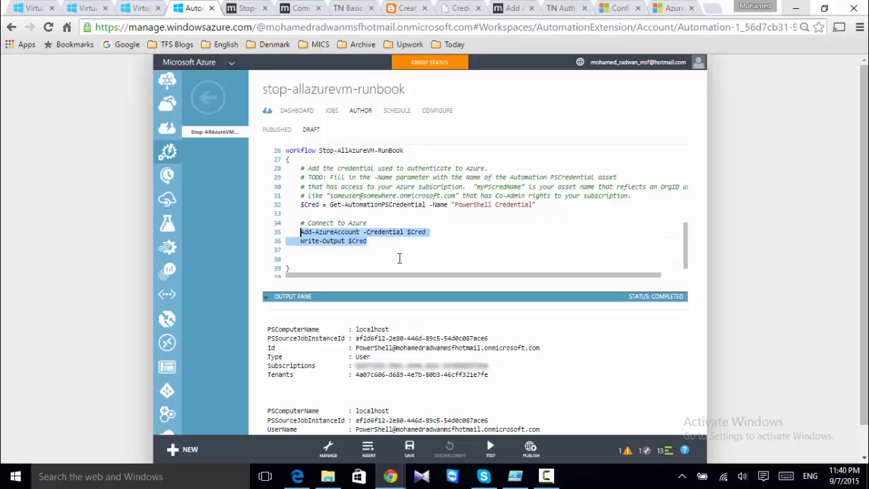
Undo the test edits to restore the stop-VM code and hide the Output Pane
key(ctrl+z)
key(ctrl+z)
key(ctrl+z)
key(ctrl+z)
key(ctrl+z)
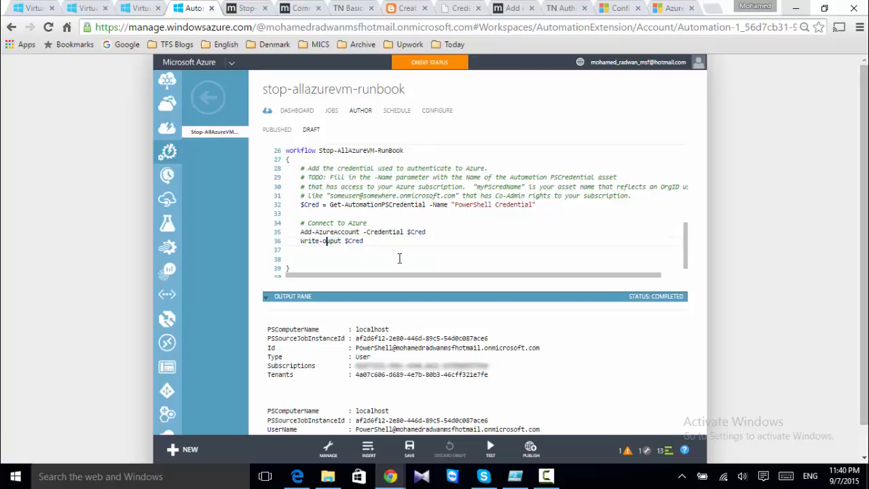
key(ctrl+z)
key(ctrl+z)
key(ctrl+z)
key(ctrl+z)
click(462, 254)
scroll(486, 255, down, 1)
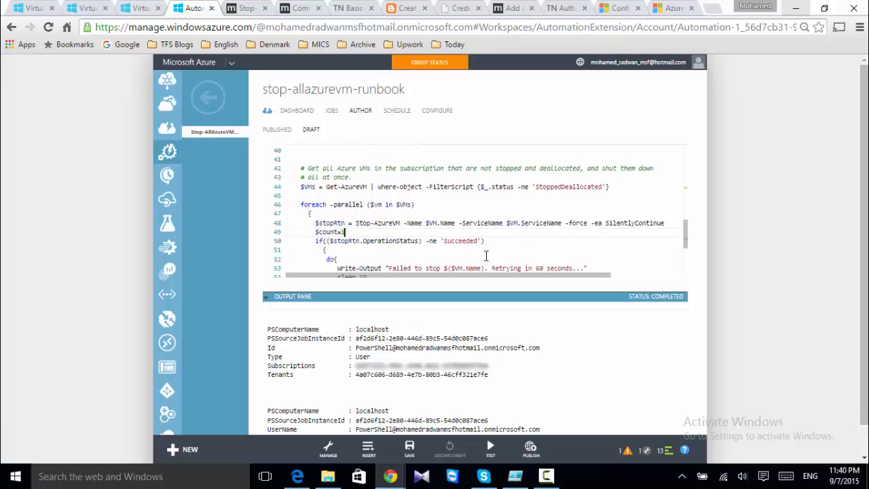
scroll(485, 256, up, 4)
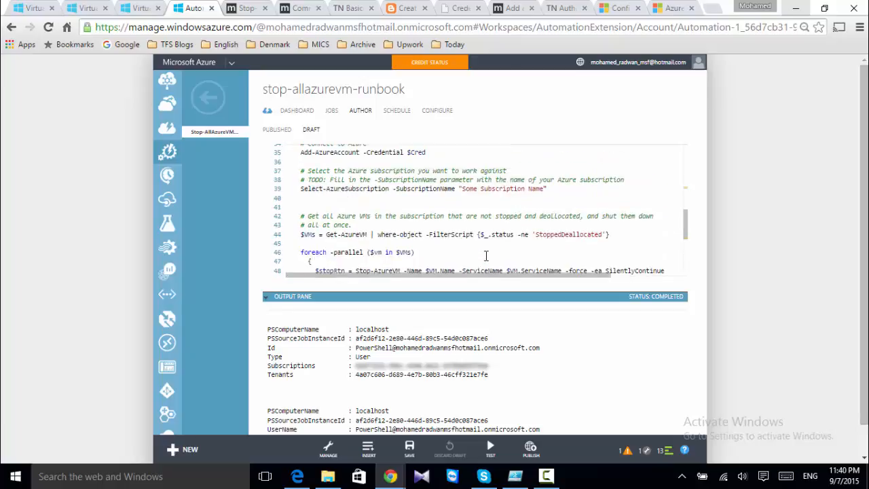
click(265, 296)
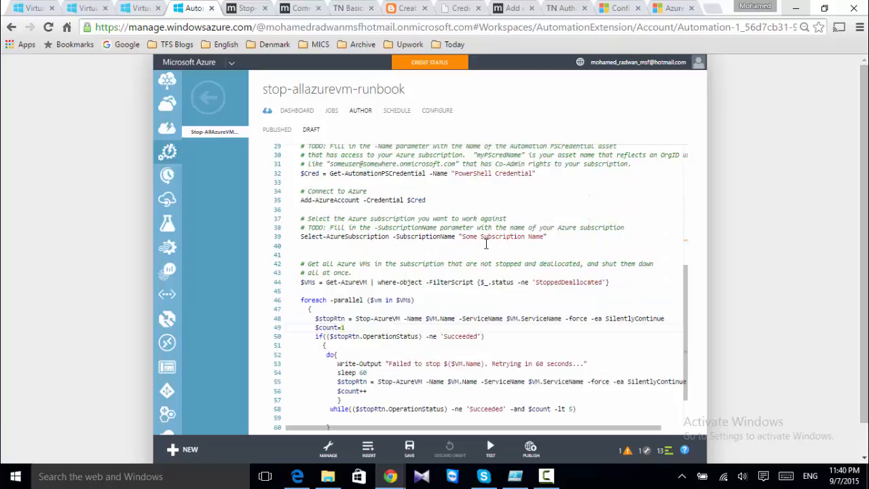
scroll(486, 243, up, 2)
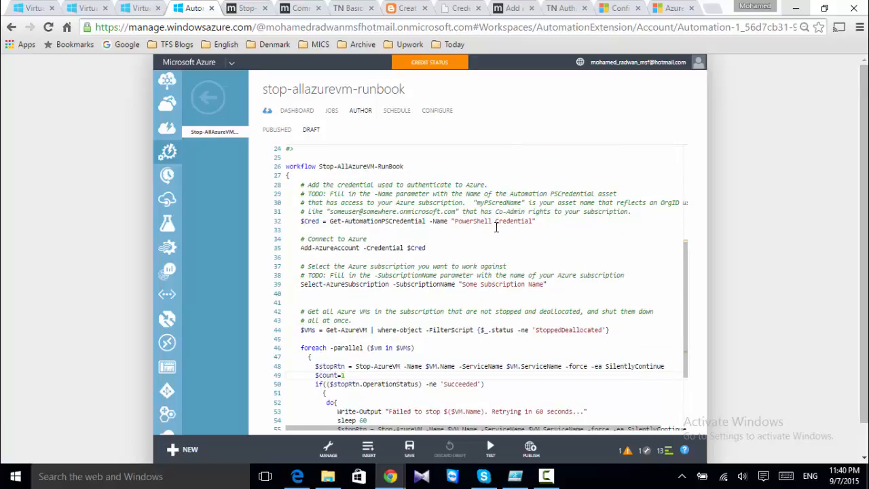
Replace 'Some Subscription Name' on line 39 with Visual Studio Ultimate with MSDN
click(463, 283)
drag(462, 284, 543, 285)
text(V)
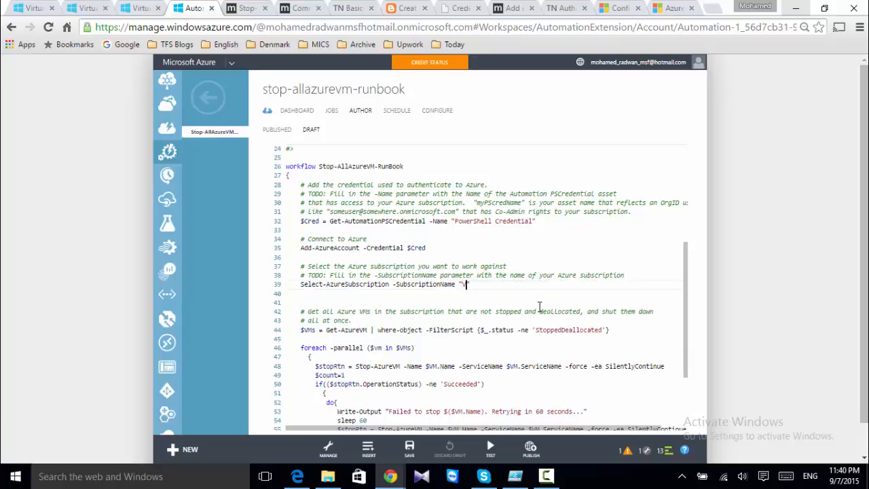
text(isual Studio Ultimate wi)
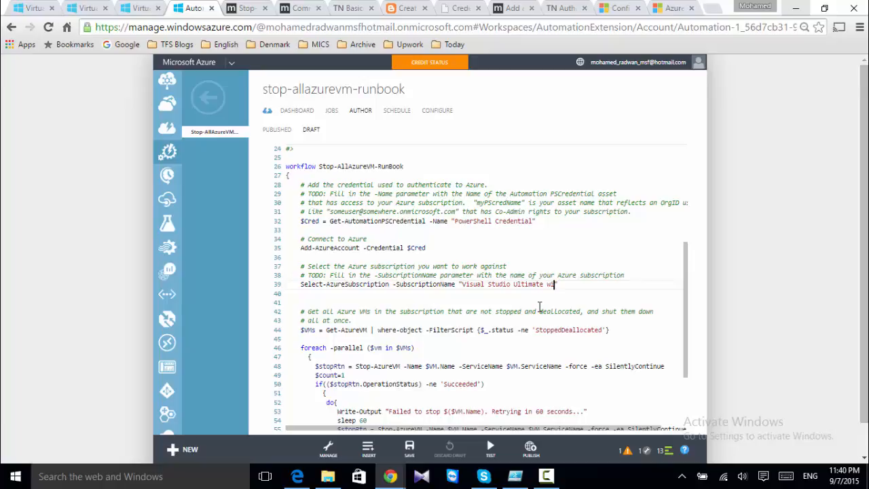
text(th MSDN")
scroll(363, 313, down, 1)
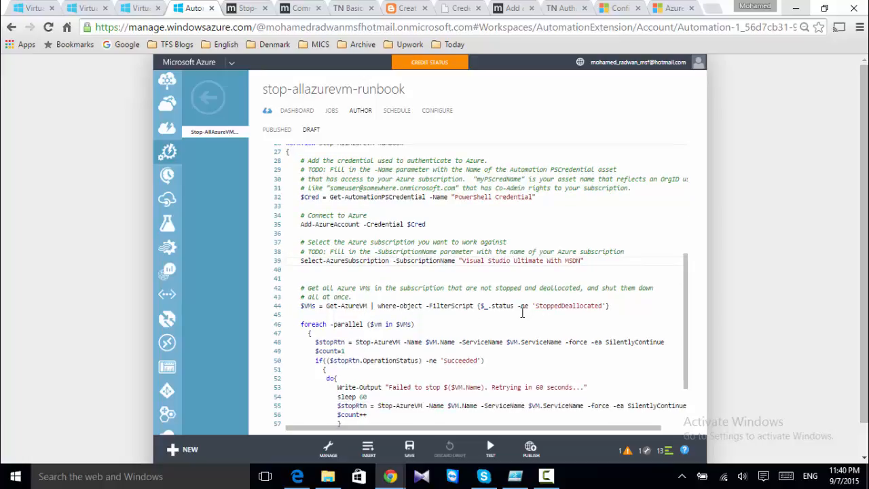
scroll(531, 317, down, 1)
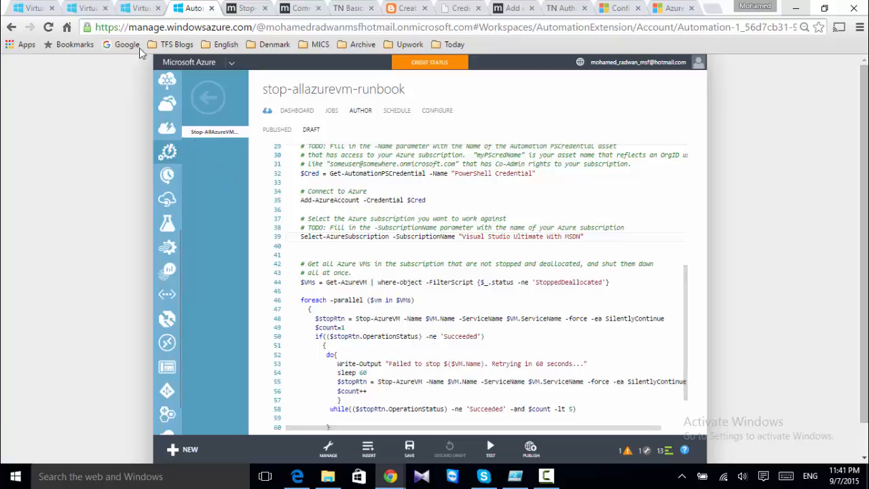
key(ctrl+shift+Tab)
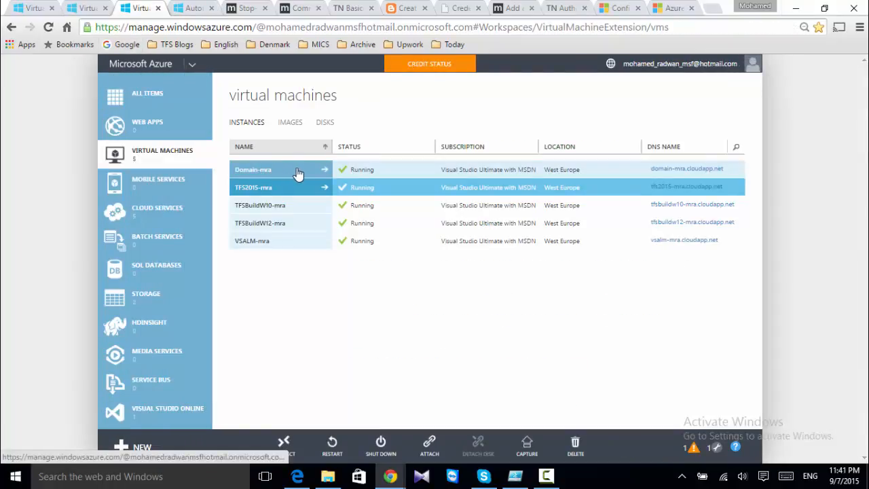
click(393, 174)
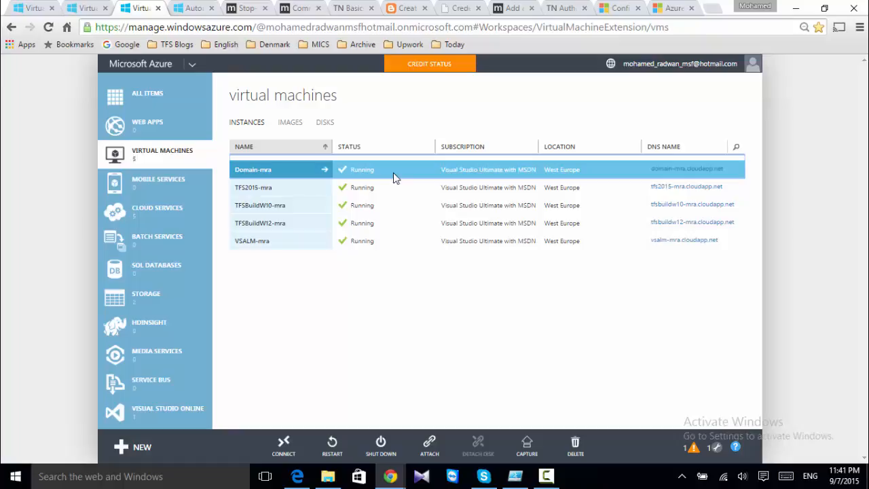
click(195, 8)
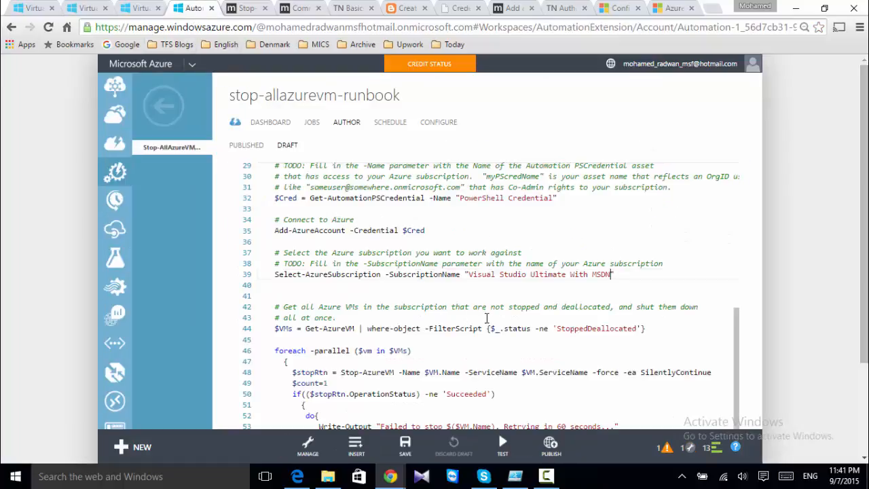
scroll(486, 319, down, 1)
scroll(486, 318, down, 1)
Insert an if condition skipping domain-mra at the start of the VM loop
scroll(486, 322, down, 1)
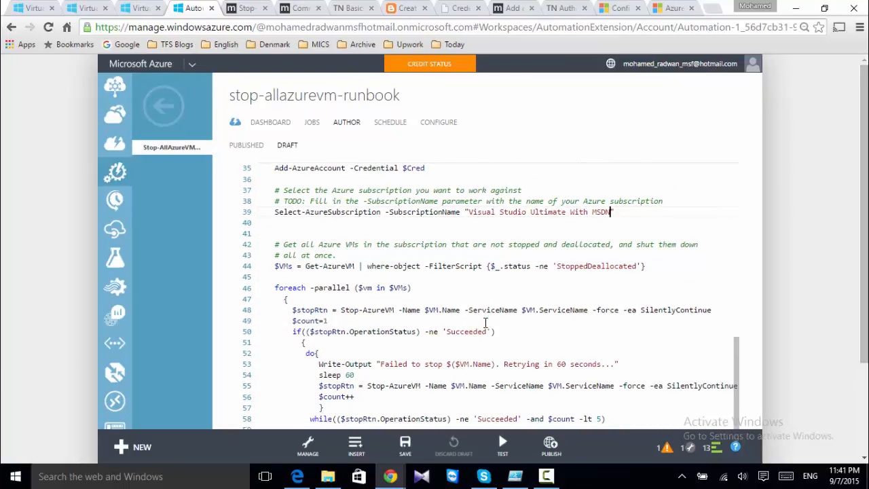
scroll(485, 322, down, 1)
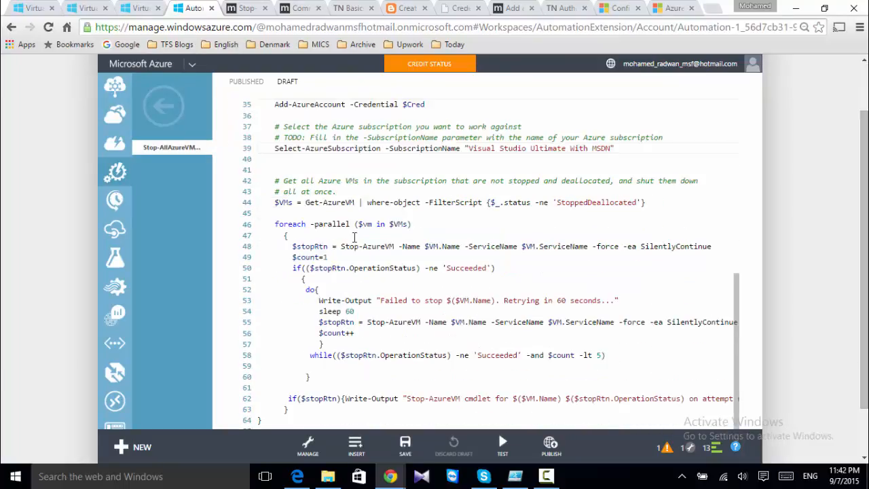
drag(274, 224, 354, 236)
scroll(355, 236, down, 1)
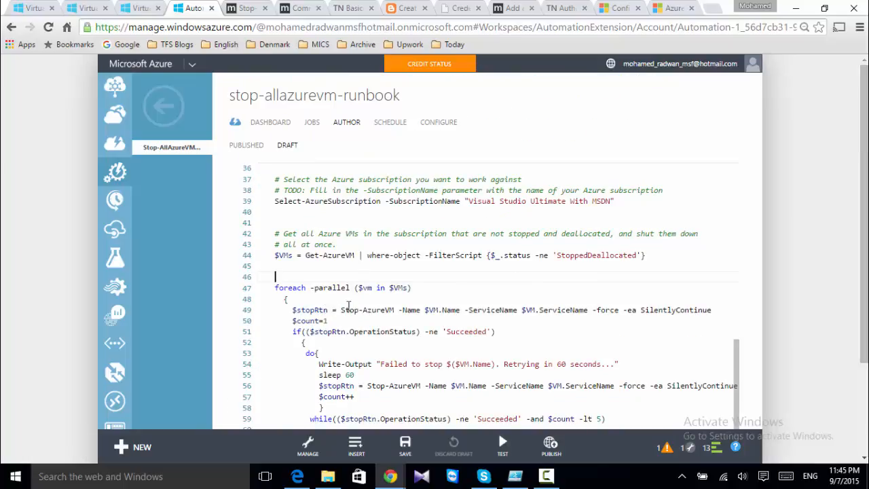
scroll(336, 306, down, 1)
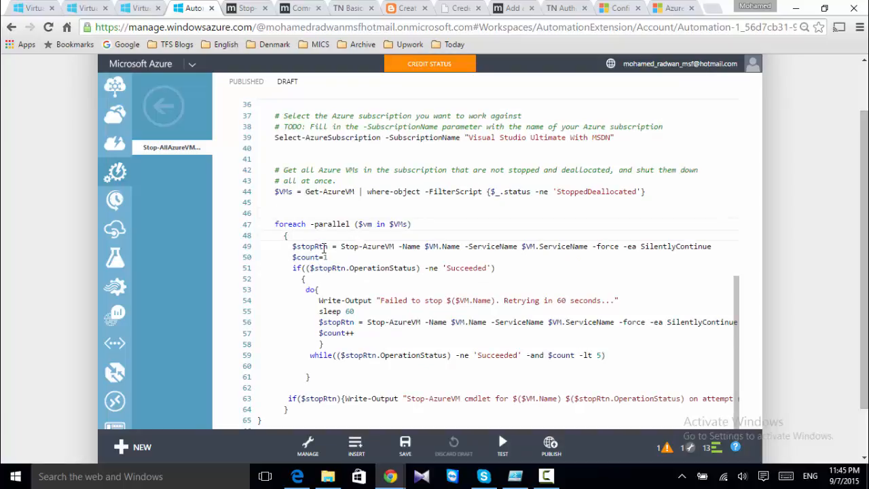
key(Return)
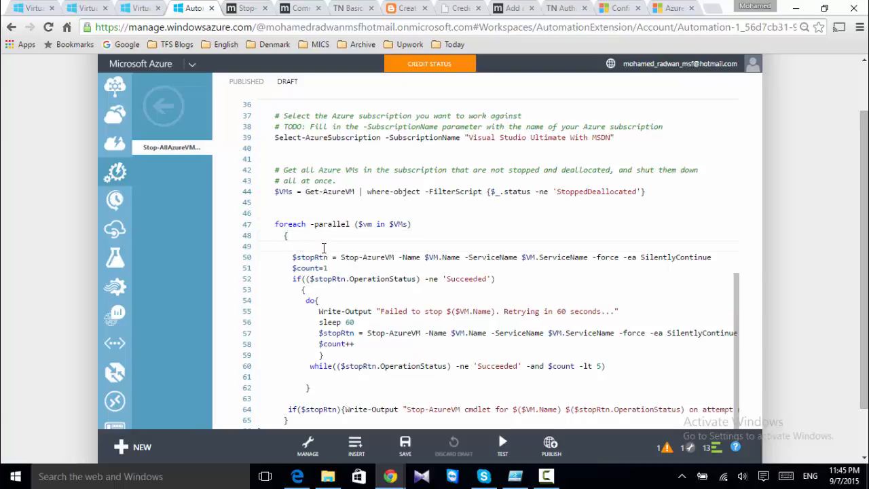
text(if ($vm.name -ne 'domain-mra'))
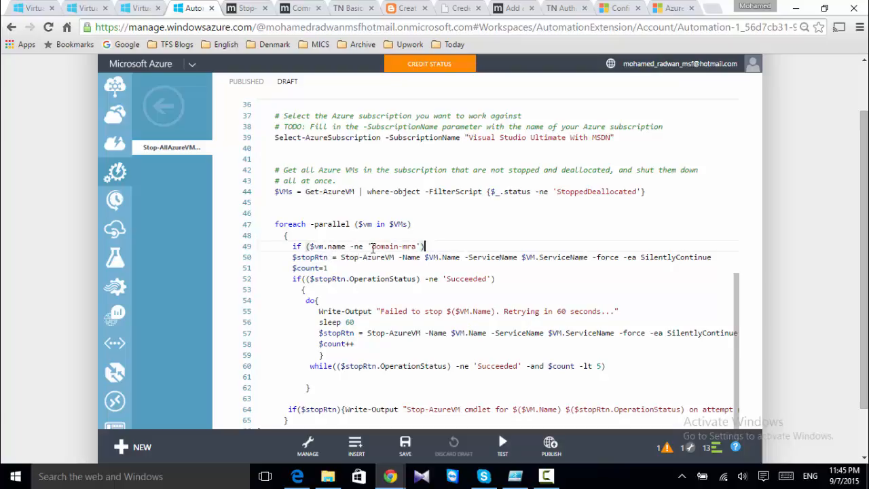
click(357, 246)
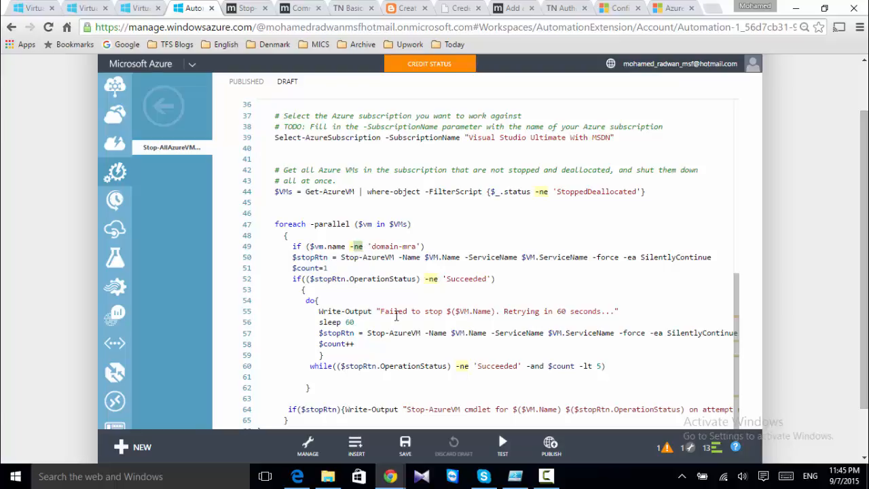
Move the stop-VM block inside the new if statement's braces
drag(293, 256, 558, 338)
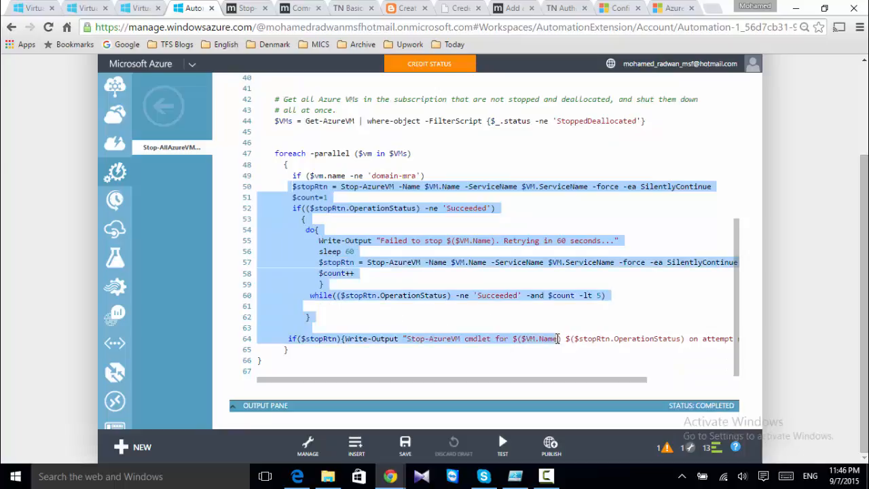
drag(557, 338, 600, 340)
key(shift+End)
key(ctrl+c)
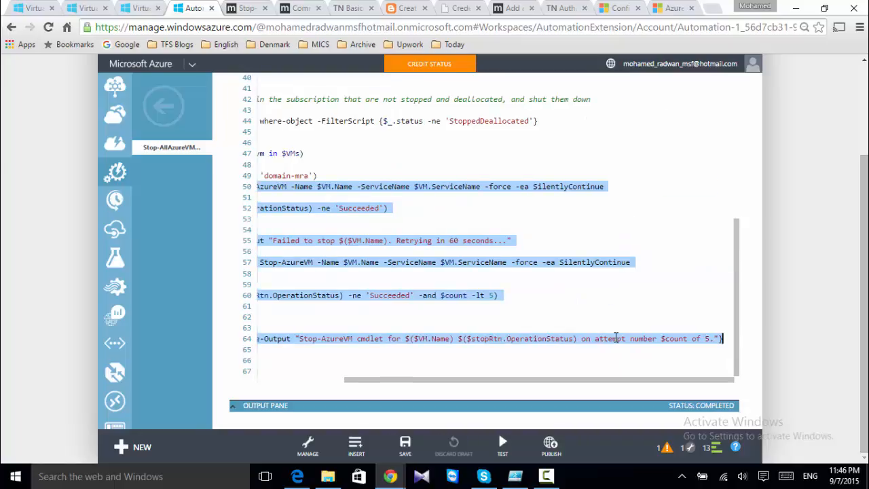
key(Delete)
text({)
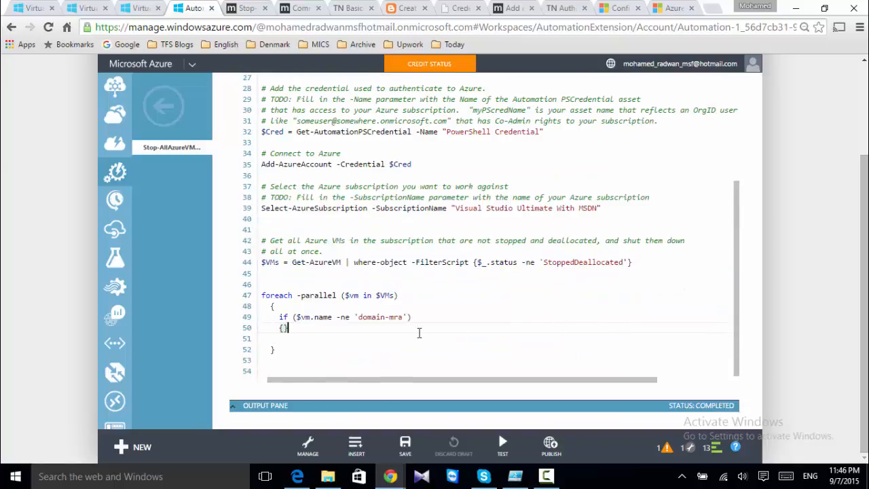
click(292, 331)
scroll(344, 351, up, 2)
scroll(344, 351, down, 3)
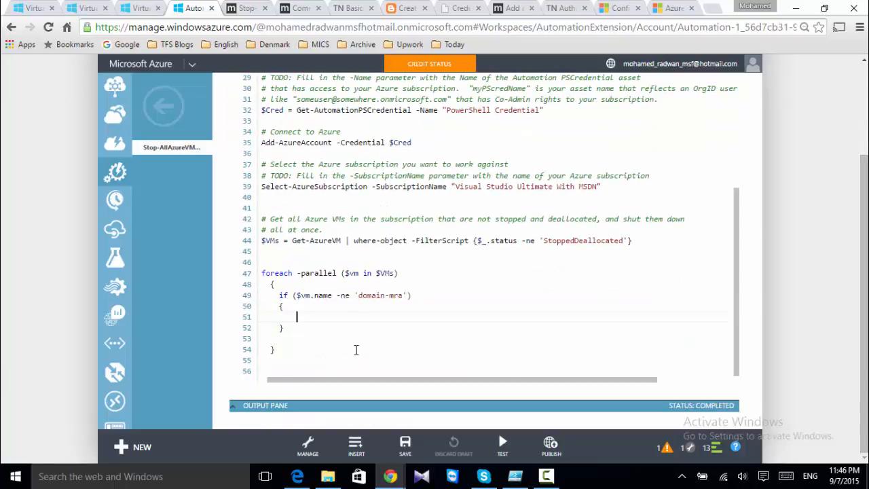
key(ctrl+v)
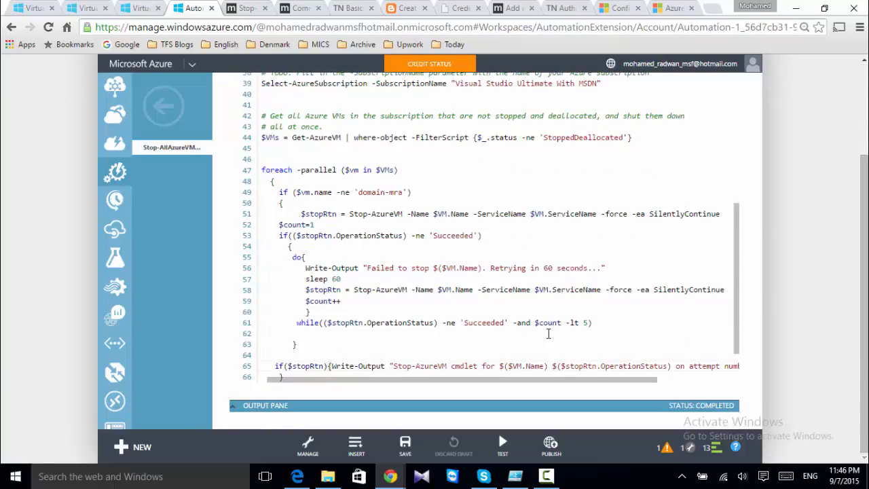
Change the condition to compare $vm.ServiceName against 'domain-mra', then start a test run
scroll(549, 333, left, 1)
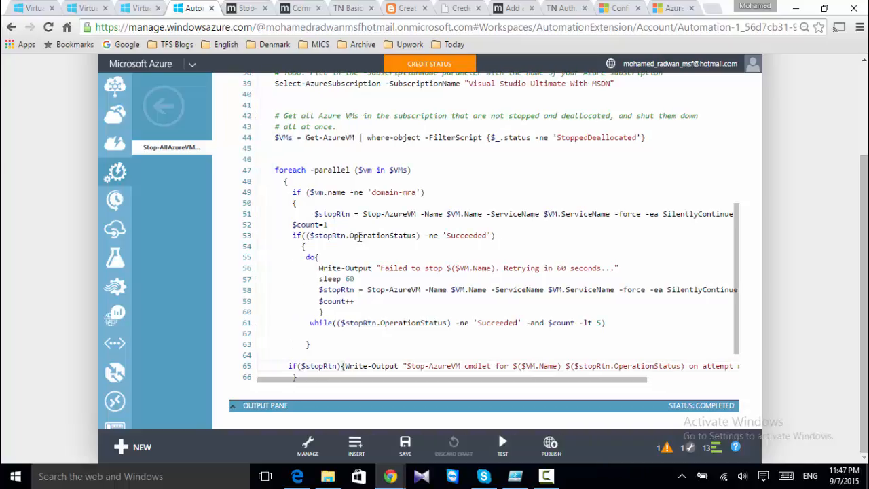
double_click(329, 197)
text(Ser)
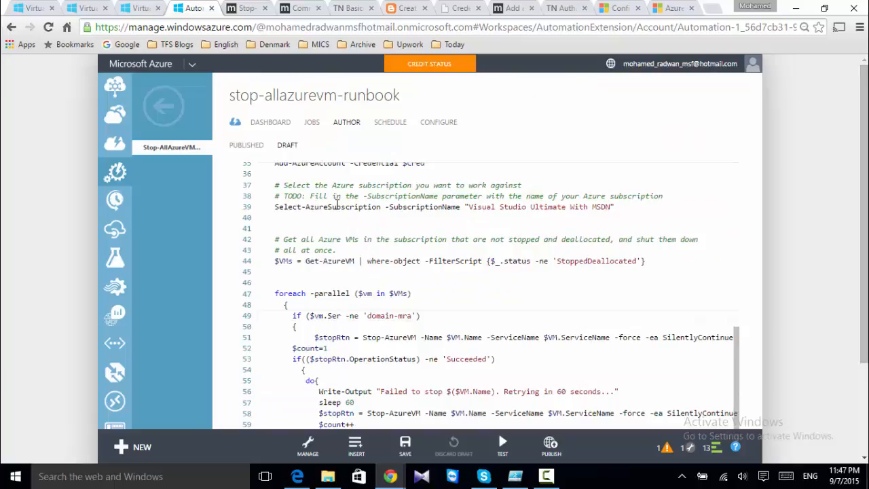
text(viceN)
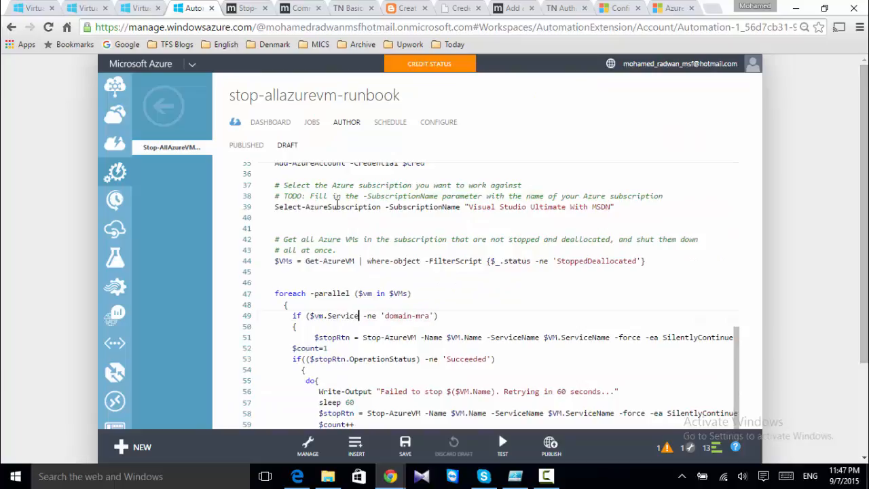
text(ame)
scroll(385, 289, down, 1)
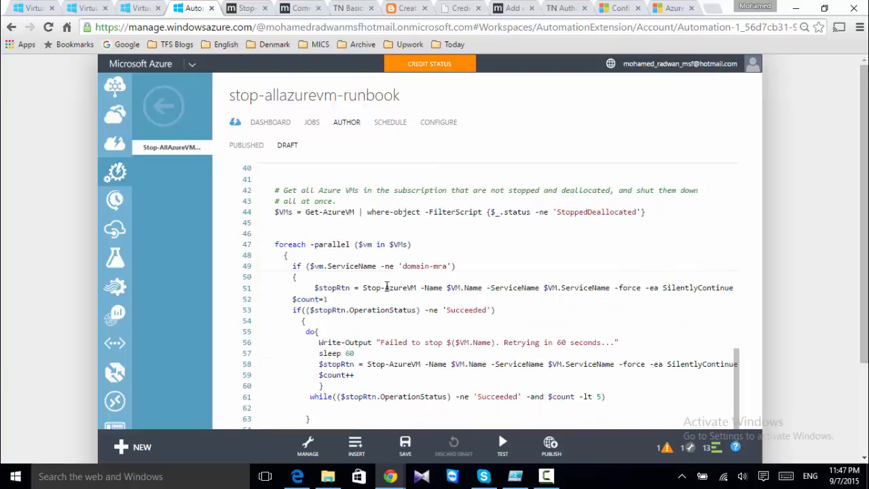
scroll(386, 287, down, 2)
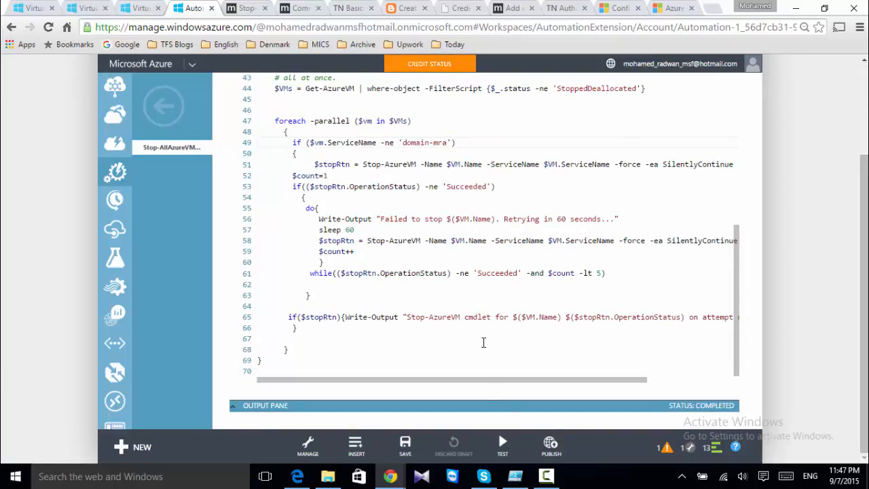
click(501, 444)
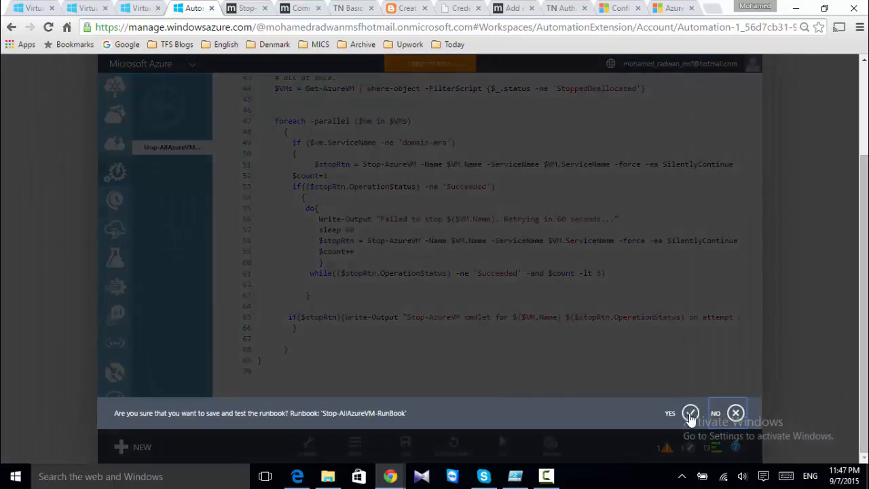
Confirm save-and-test, let the test reach Starting, then view the virtual machines list
click(689, 413)
click(736, 305)
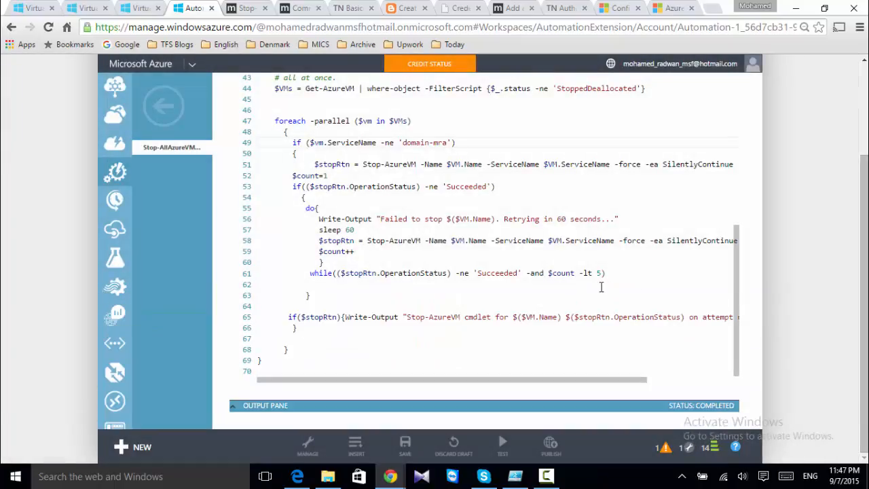
scroll(599, 287, up, 1)
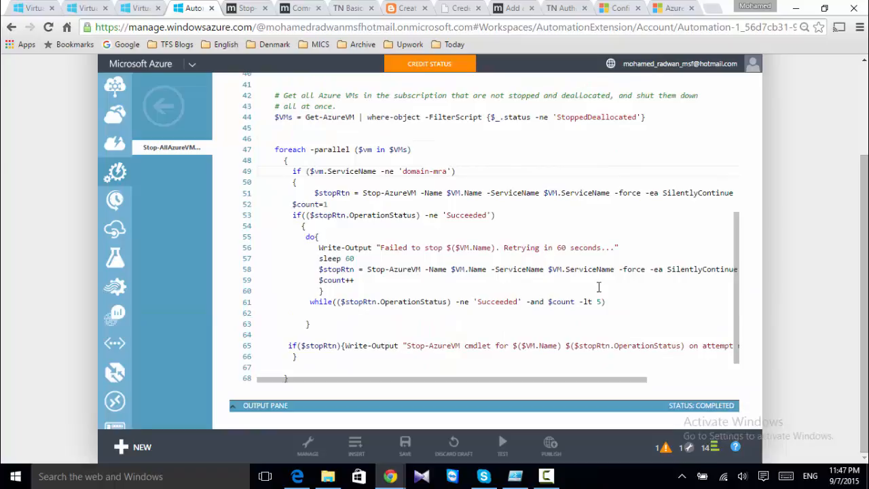
scroll(595, 287, up, 1)
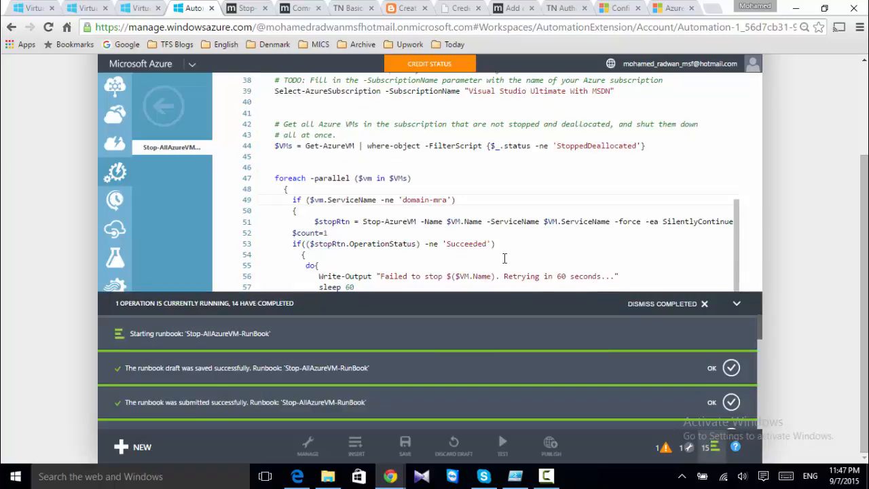
click(736, 304)
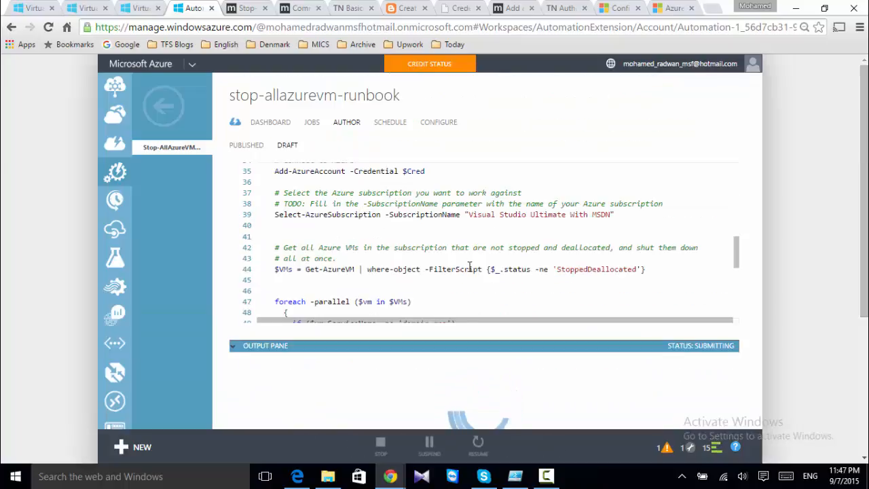
scroll(446, 276, down, 2)
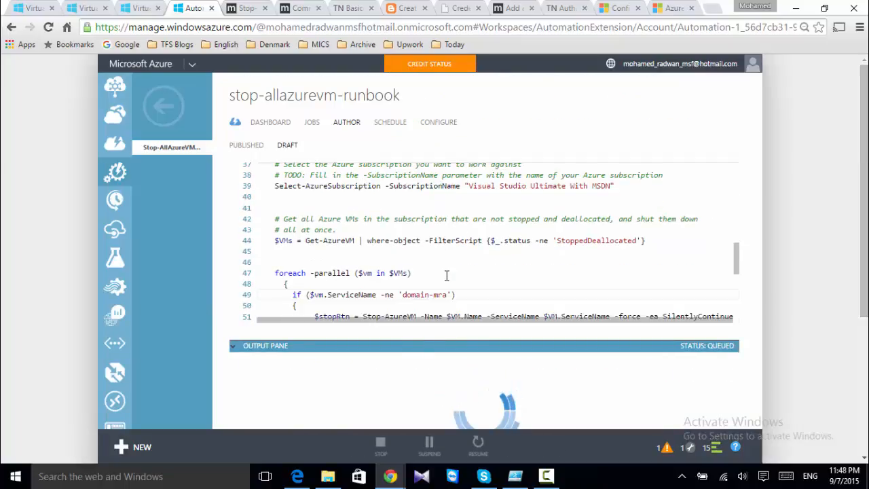
scroll(445, 277, down, 1)
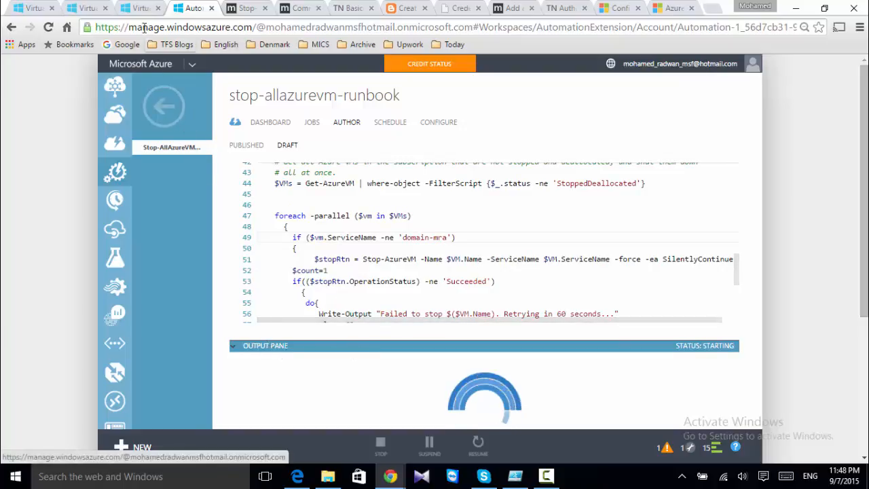
click(136, 8)
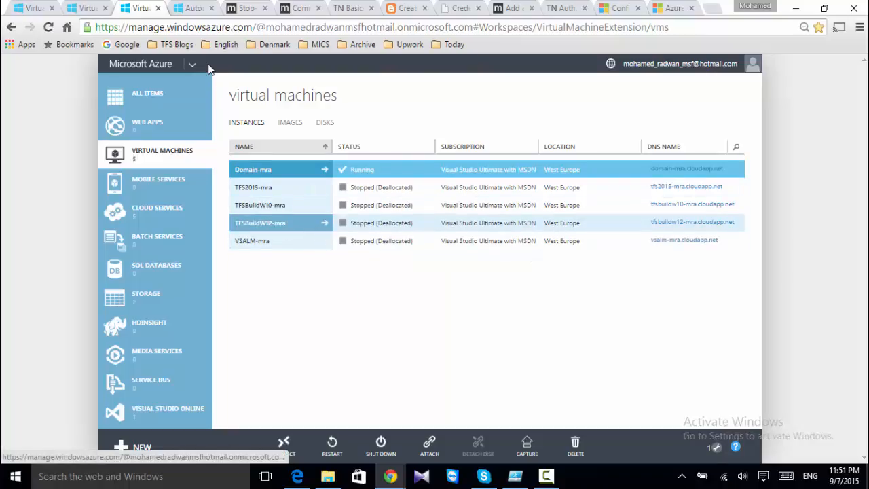
Save the edited Stop-AllAzureVM-RunBook draft with the test output pane collapsed
click(188, 8)
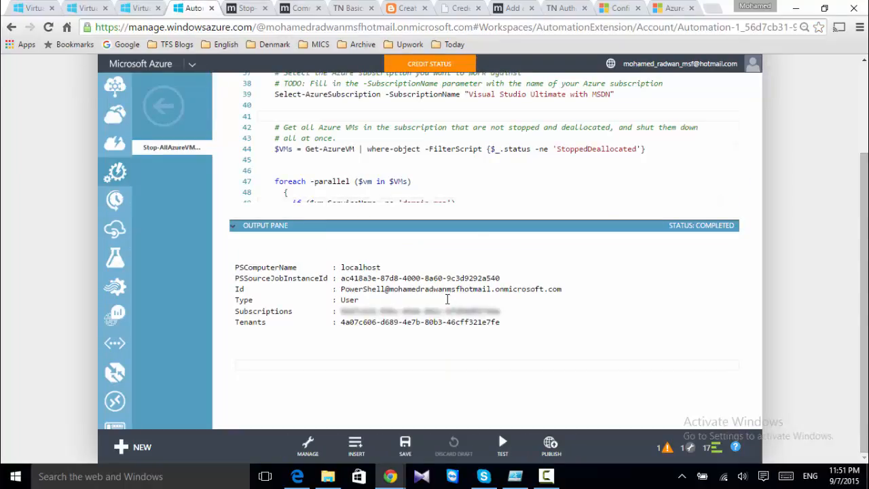
click(233, 229)
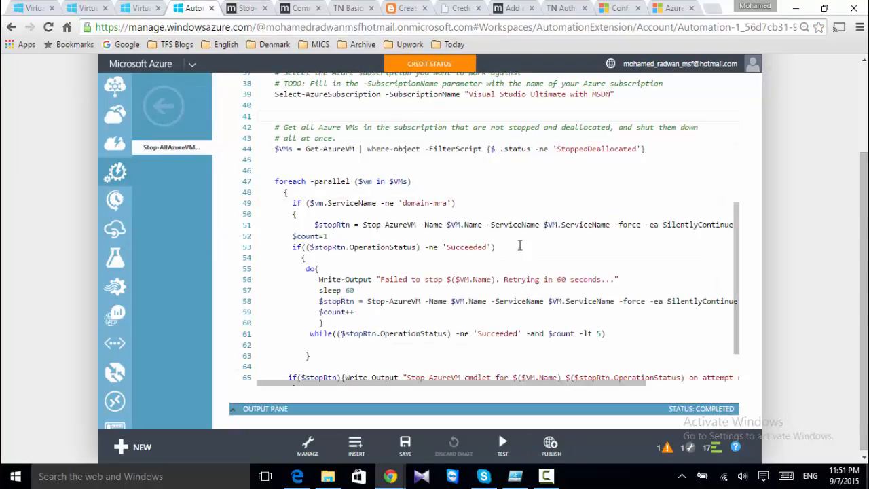
scroll(538, 258, up, 5)
scroll(536, 257, down, 10)
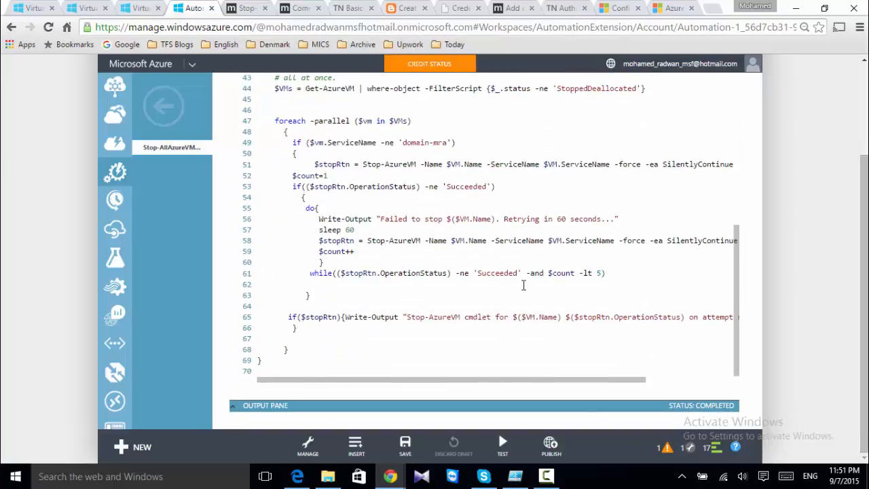
click(406, 445)
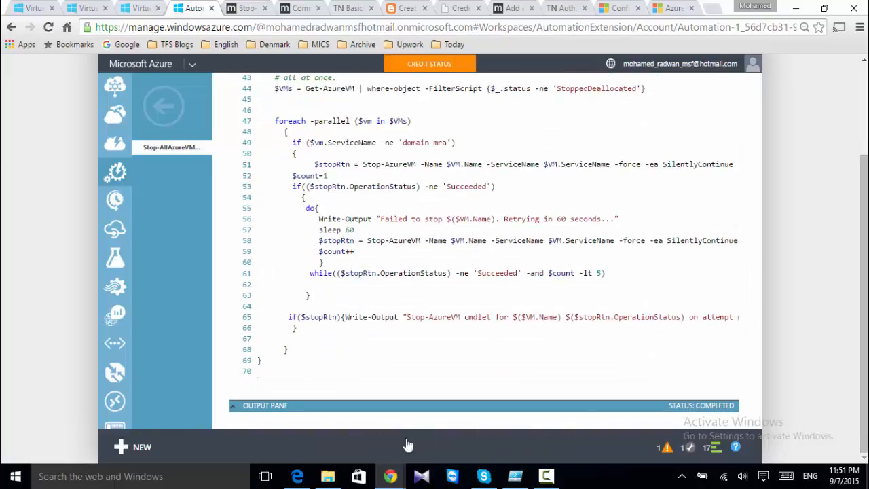
click(735, 305)
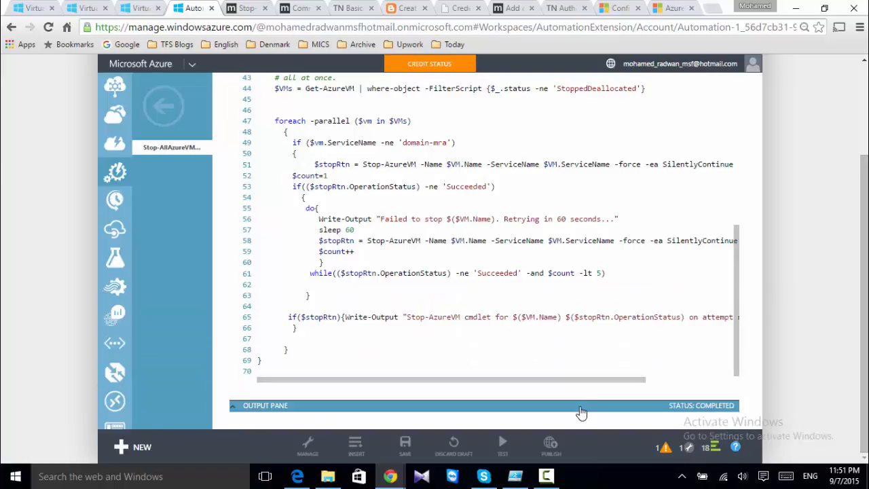
Publish the runbook, confirm with Yes, and go back to the Automation-1 runbooks list
click(551, 446)
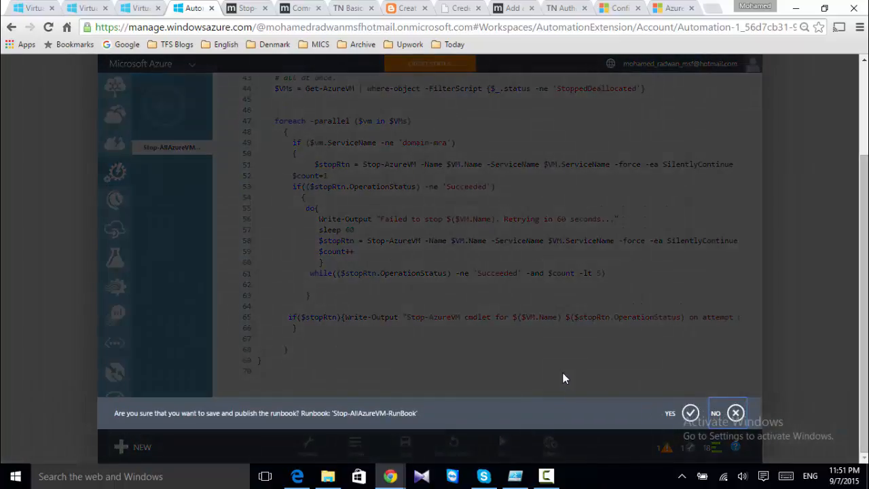
click(690, 414)
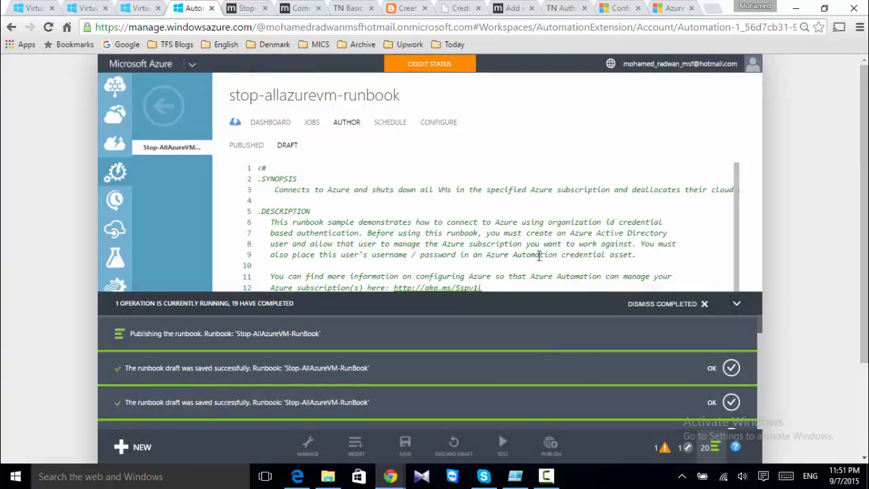
click(736, 305)
click(160, 106)
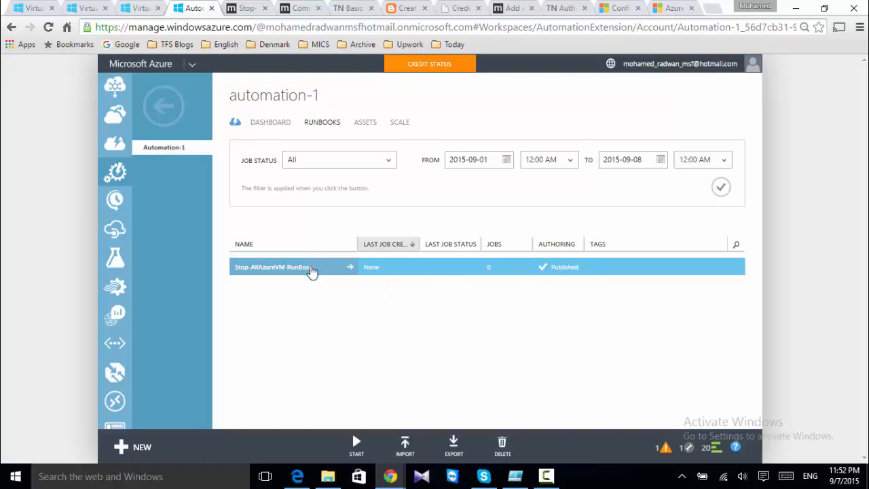
Link Stop-AllAzureVM-RunBook to the existing Stop-VM-Schedule from its Schedule settings
click(314, 268)
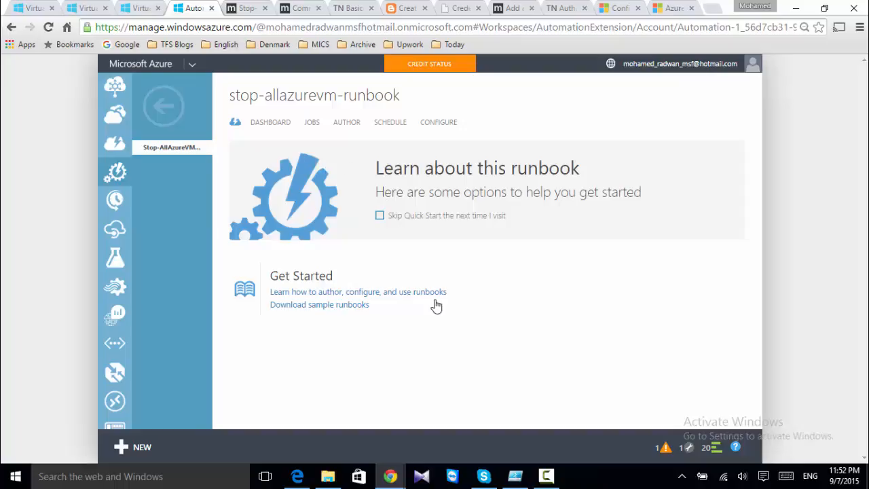
key(Tab)
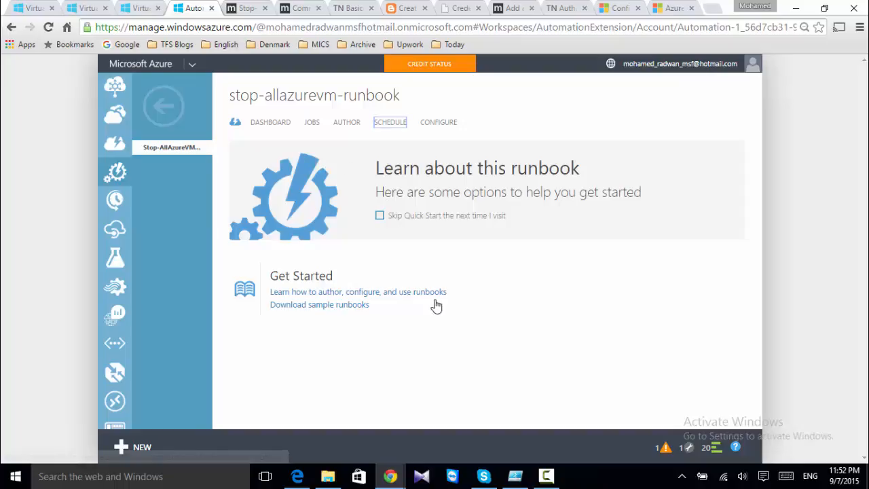
key(Return)
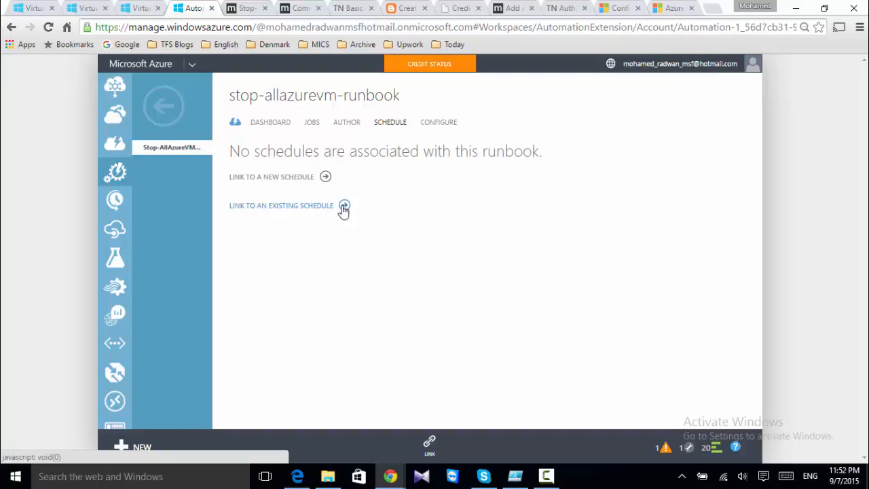
click(343, 210)
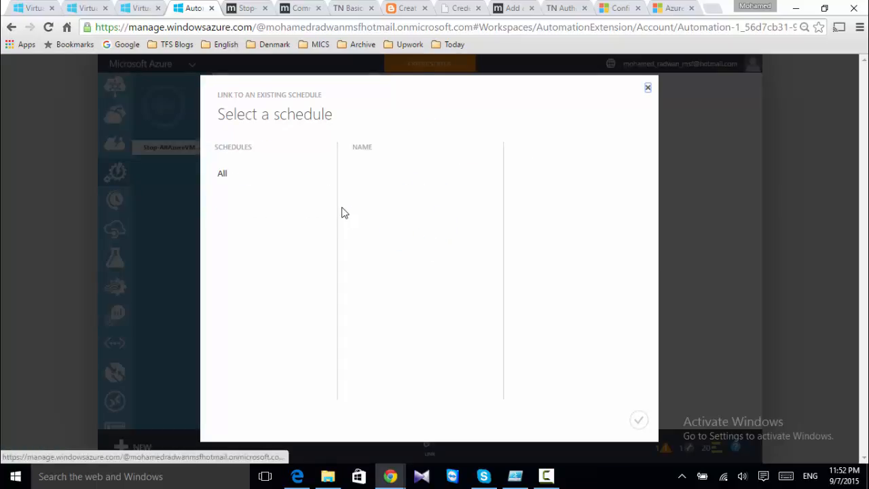
click(397, 182)
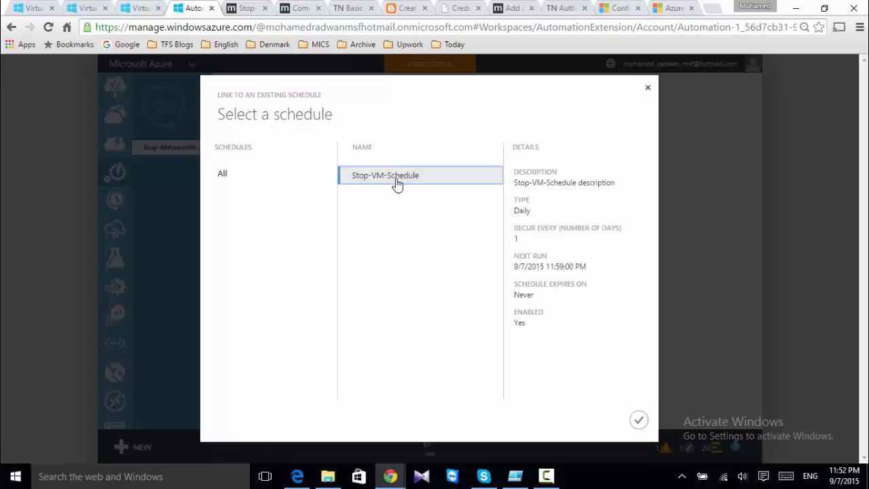
click(638, 421)
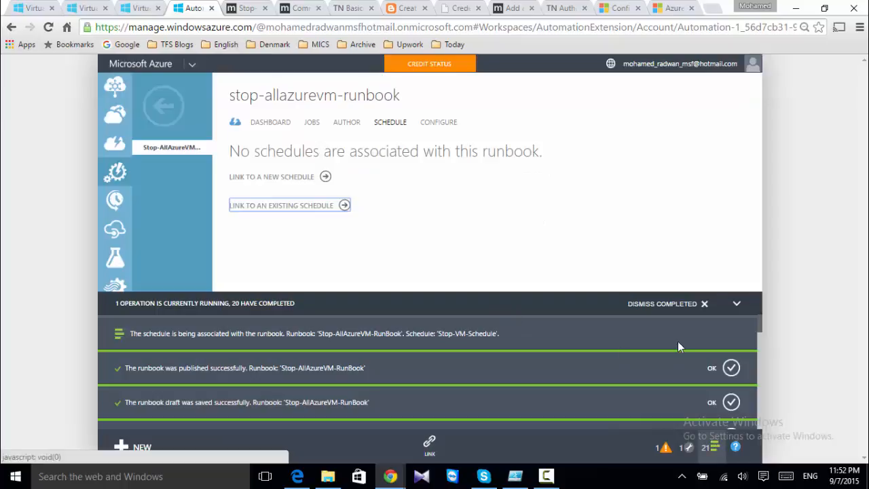
click(735, 305)
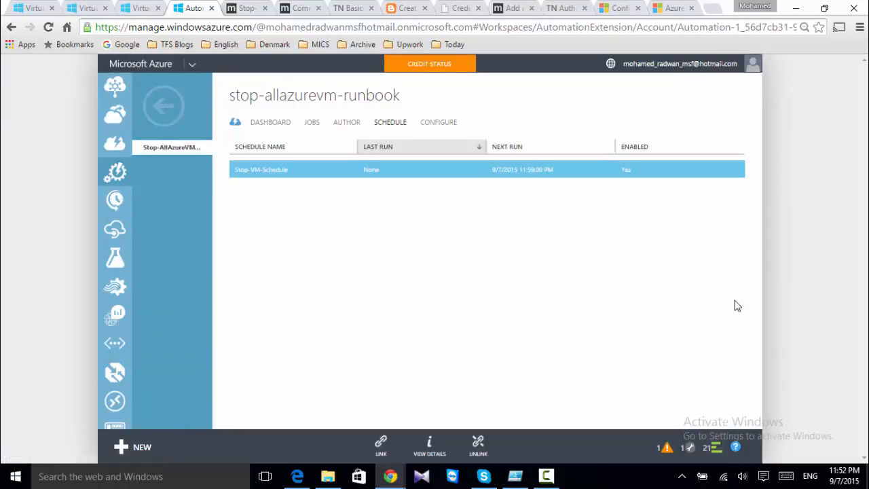